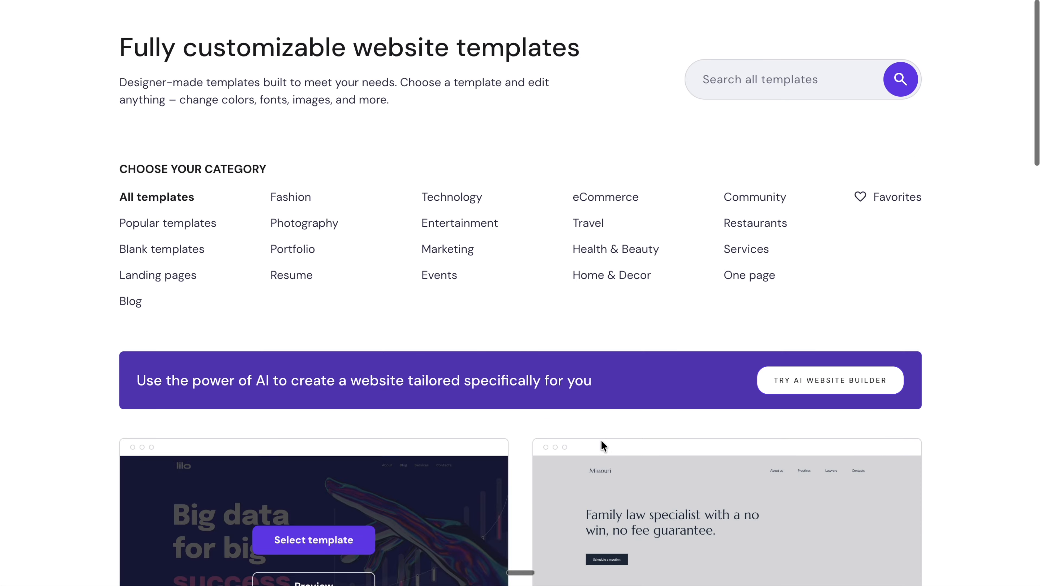
- Browse the website templates, and look through the sections of the Bronx Club site in the editor
scroll(927, 400, down, 2)
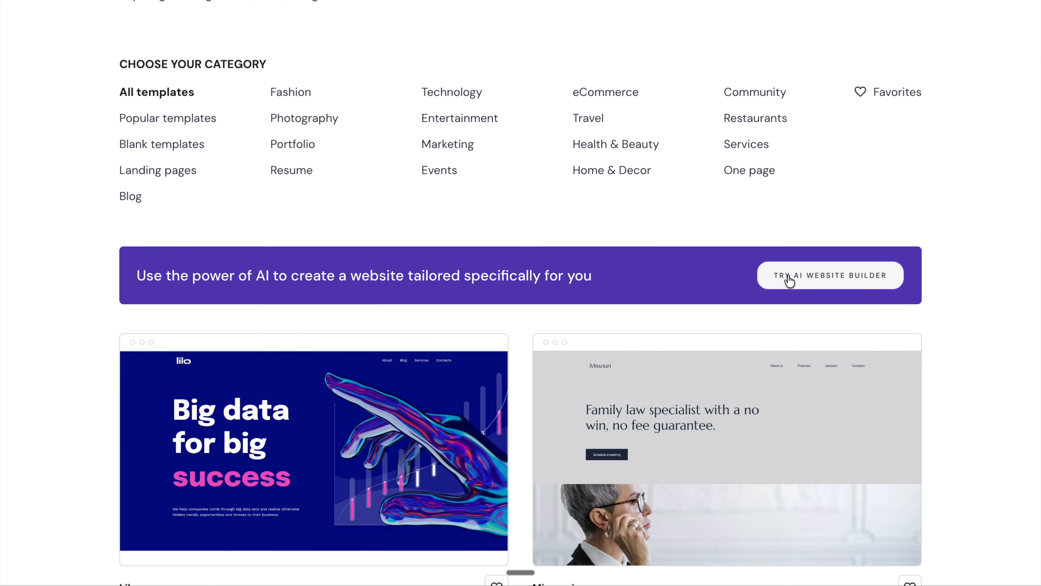
click(761, 287)
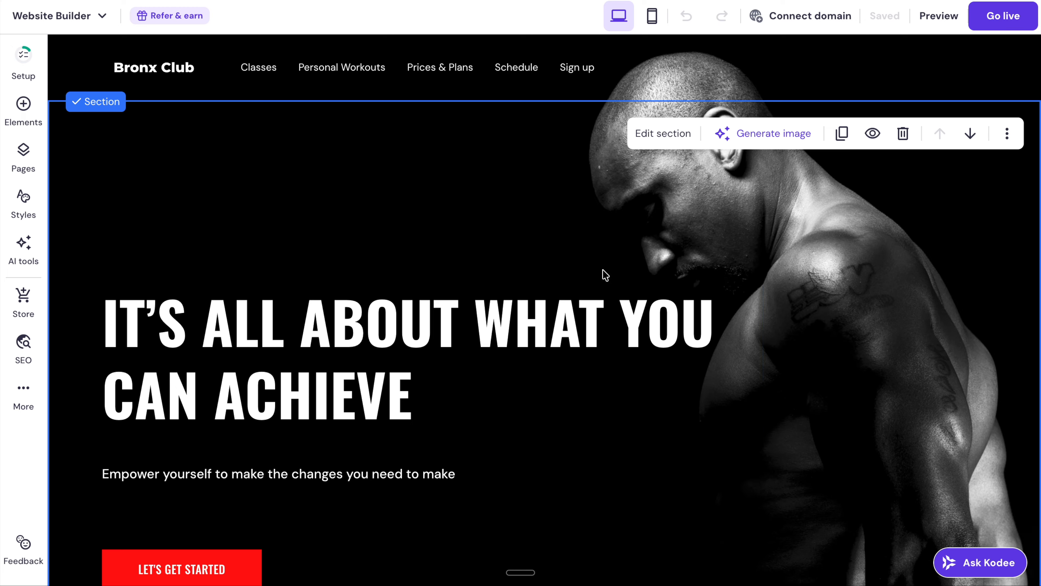
scroll(770, 374, down, 20)
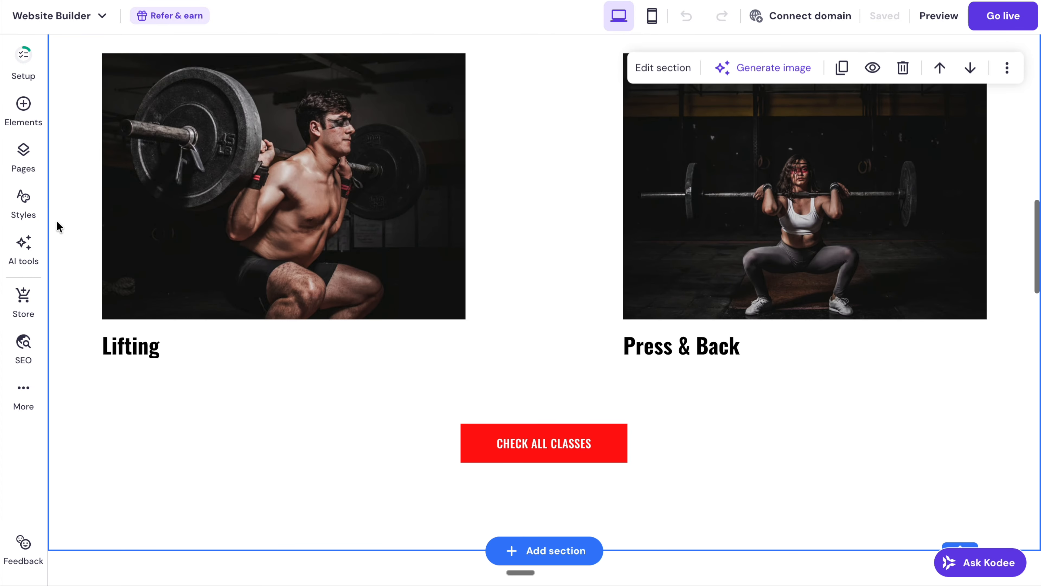
click(84, 20)
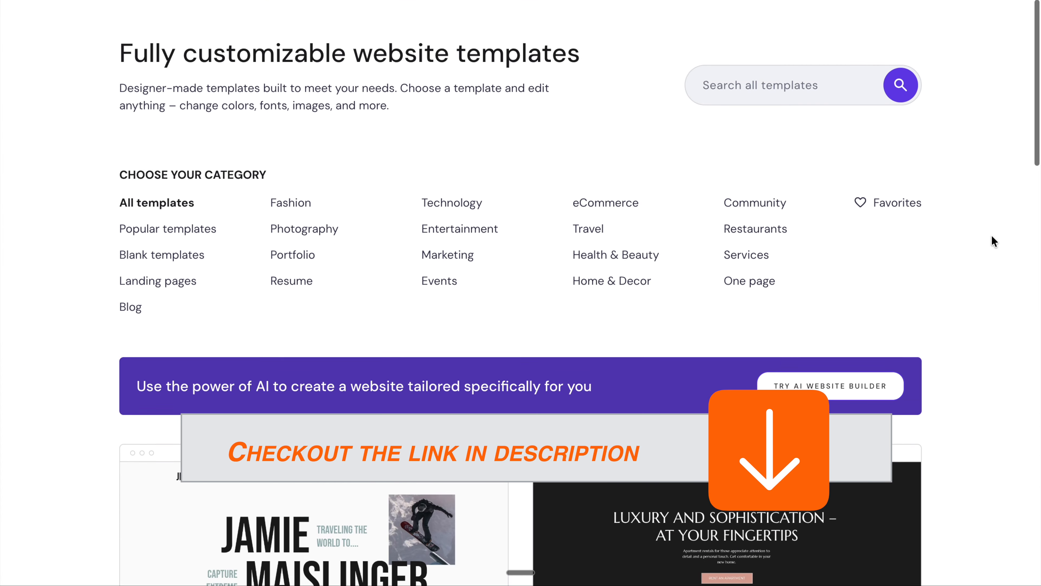
- Look through the designs offered in the gallery of all website templates, including Noble, Blackmore, Enson and Felicity
scroll(992, 235, down, 10)
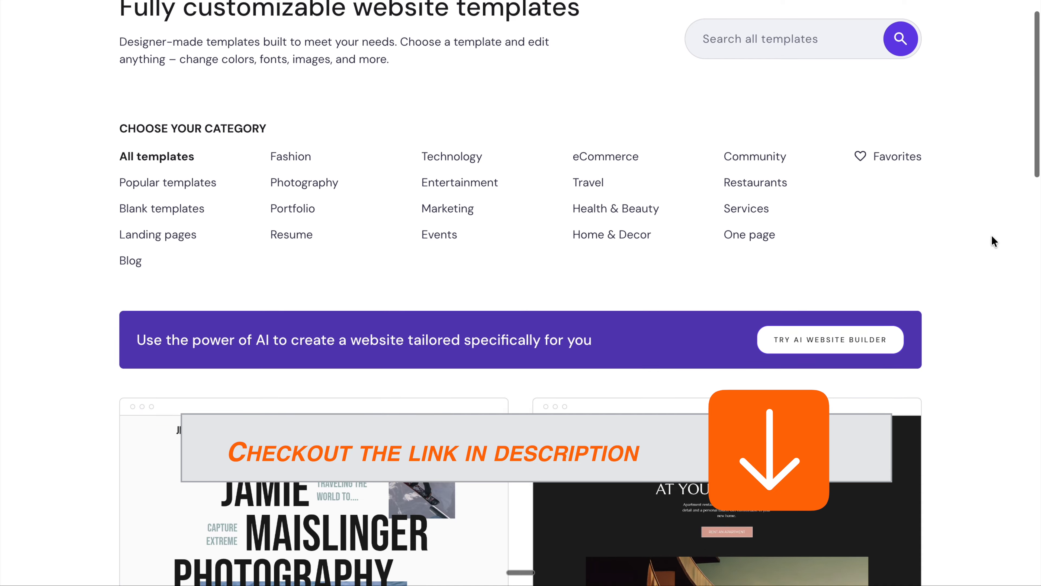
scroll(992, 235, down, 1)
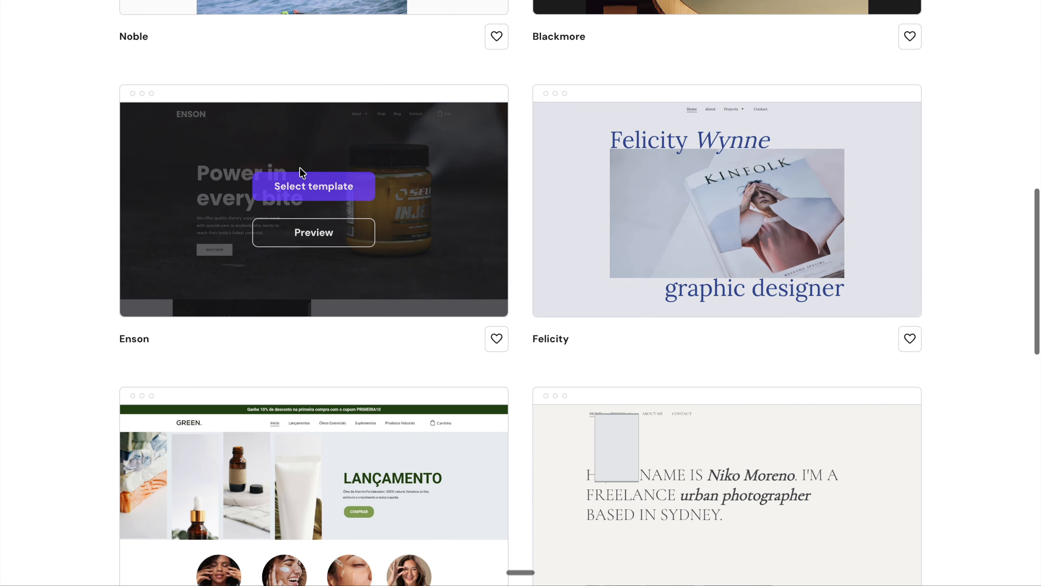
scroll(780, 452, down, 15)
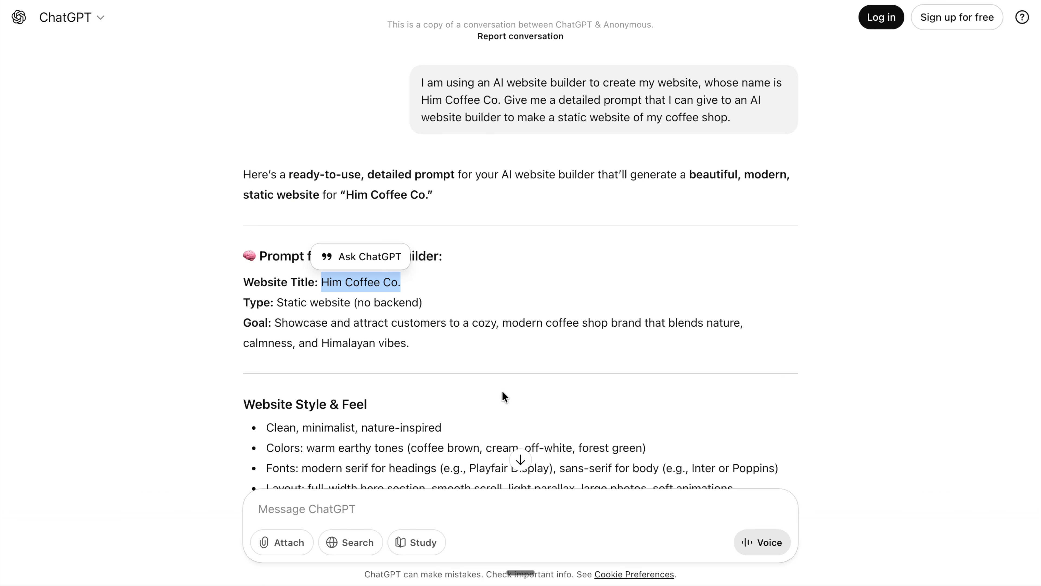
- Copy the Hostinger AI Website Builder prompt from the ChatGPT conversation and paste a site description into the AI website form
scroll(502, 390, down, 20)
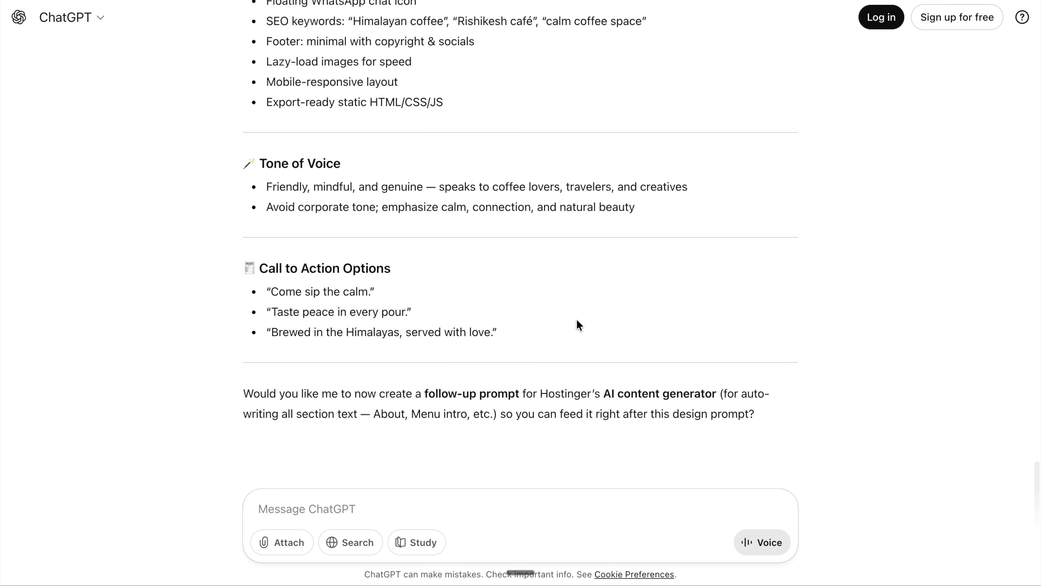
drag(393, 327, 290, 400)
scroll(474, 337, up, 15)
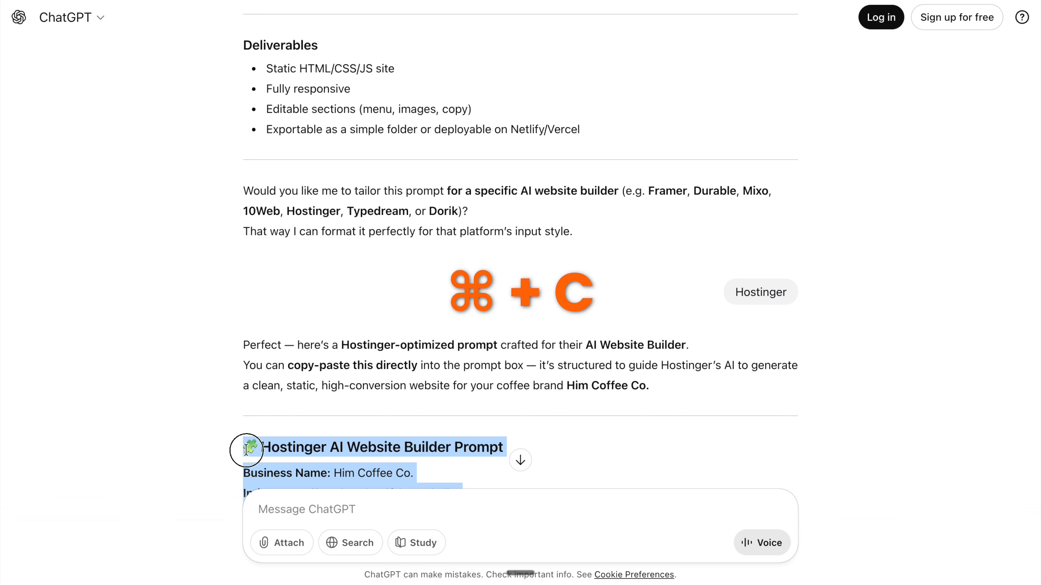
key(super+v)
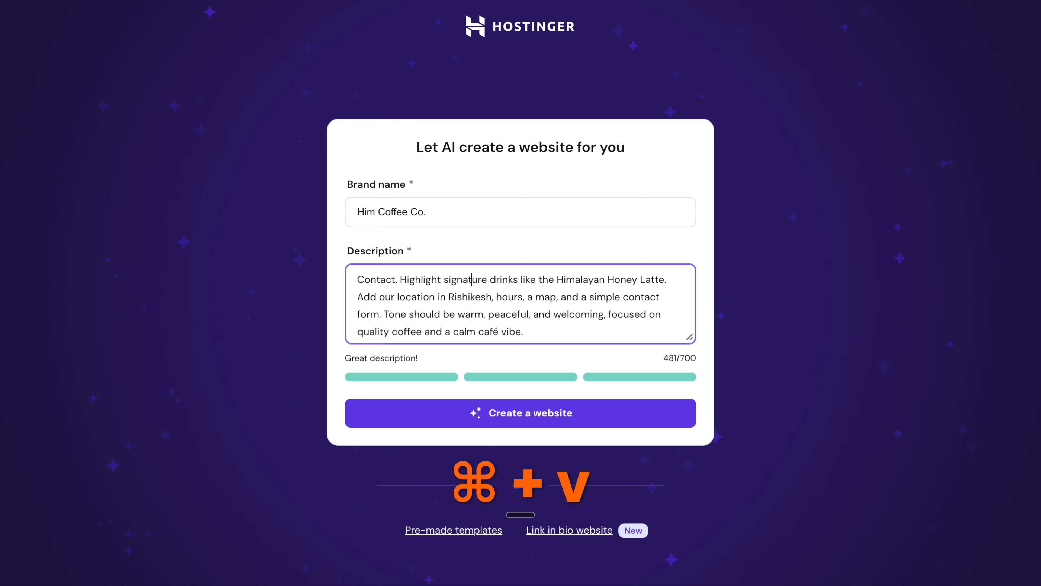
- Read through the pasted description and have the AI create the Him Coffee Co. website
scroll(520, 304, up, 5)
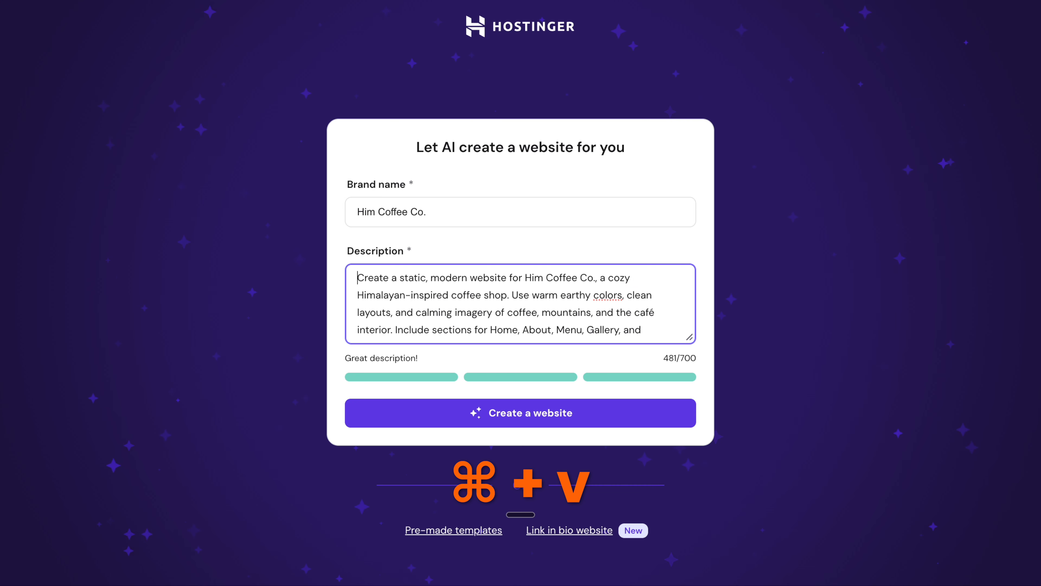
scroll(475, 295, down, 5)
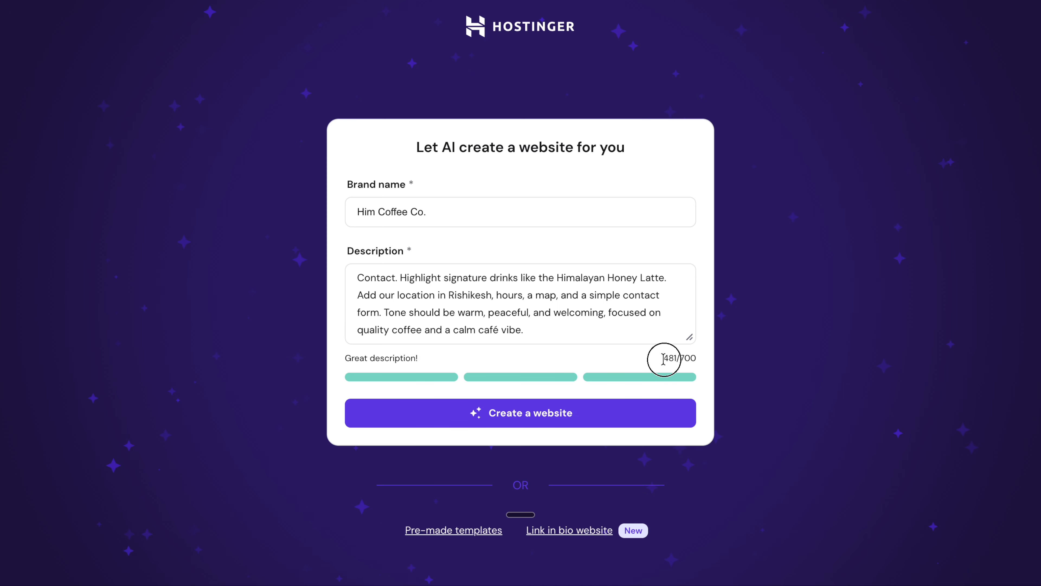
click(576, 421)
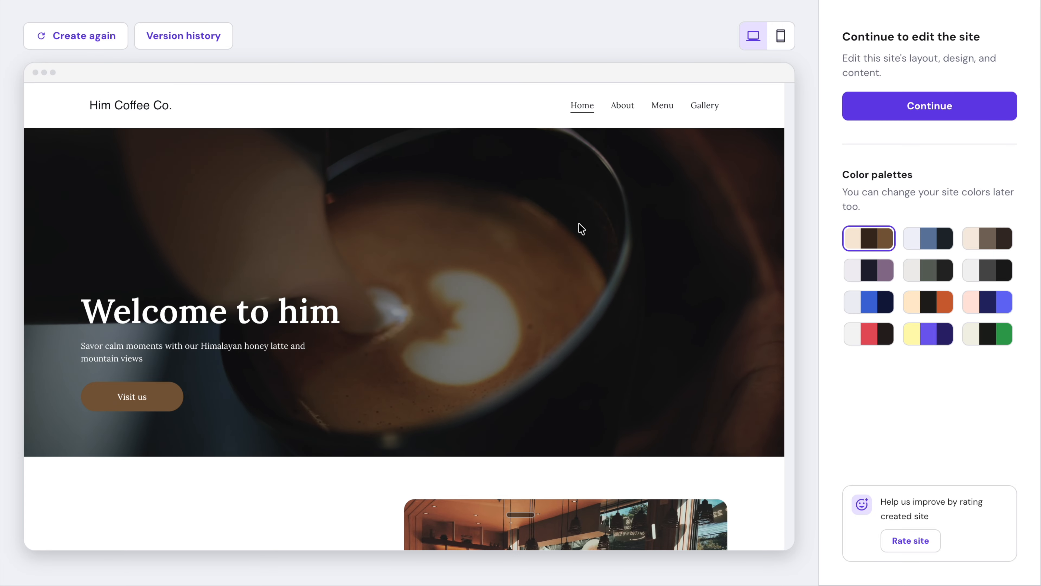
- Examine the generated home page in the desktop preview, from the hero section down to the contact footer
scroll(578, 223, down, 10)
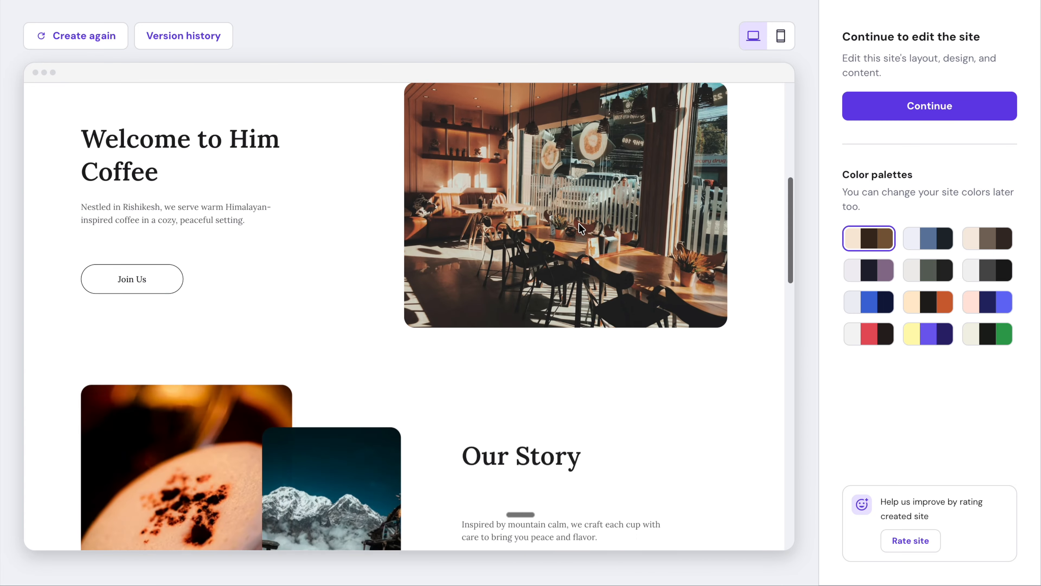
scroll(579, 225, down, 10)
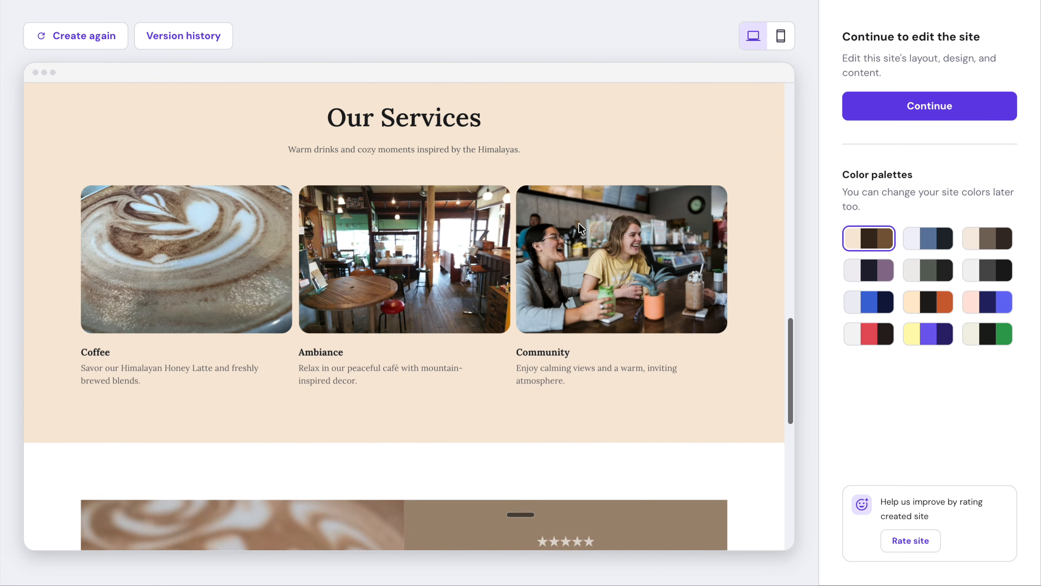
scroll(504, 233, down, 10)
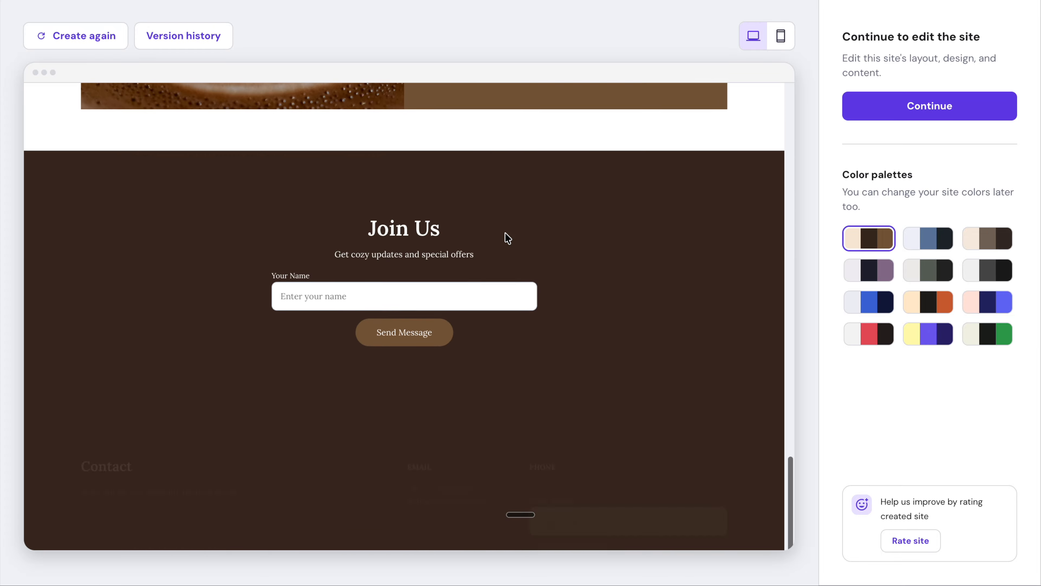
scroll(318, 394, up, 20)
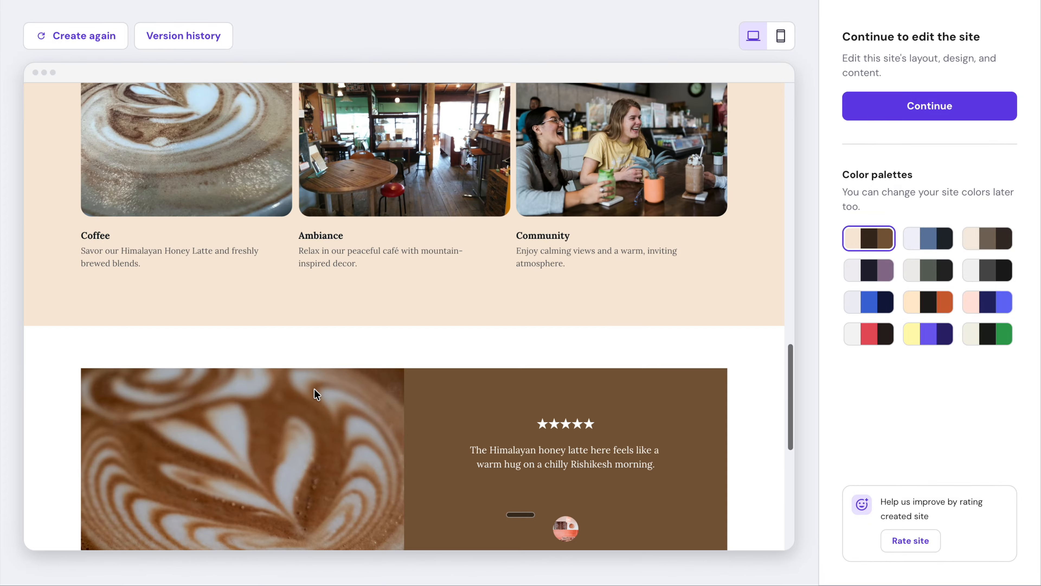
- Switch to the mobile preview and examine the home page's layout
click(780, 36)
scroll(439, 252, down, 15)
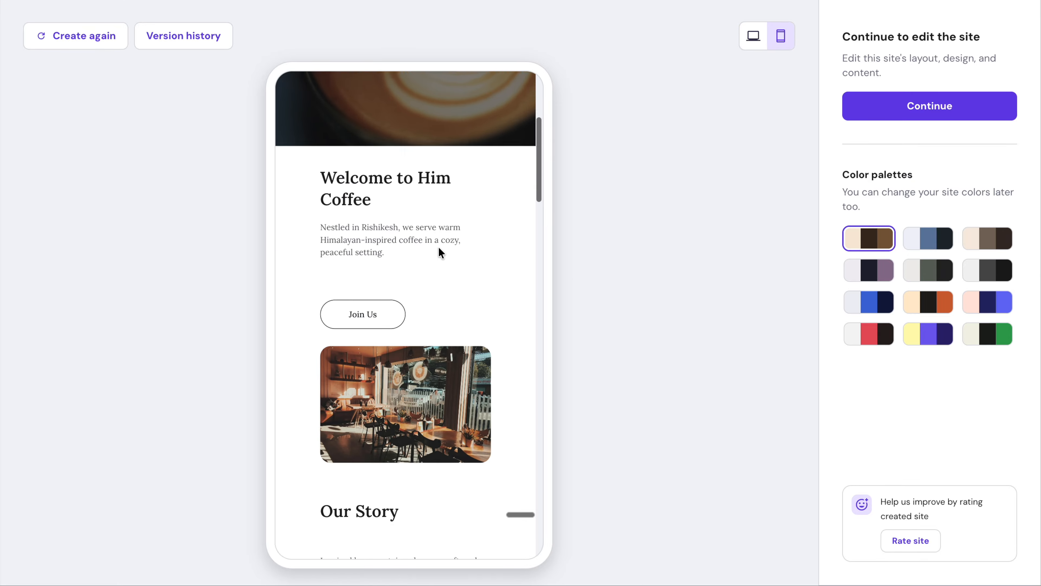
scroll(438, 247, down, 10)
scroll(438, 248, up, 20)
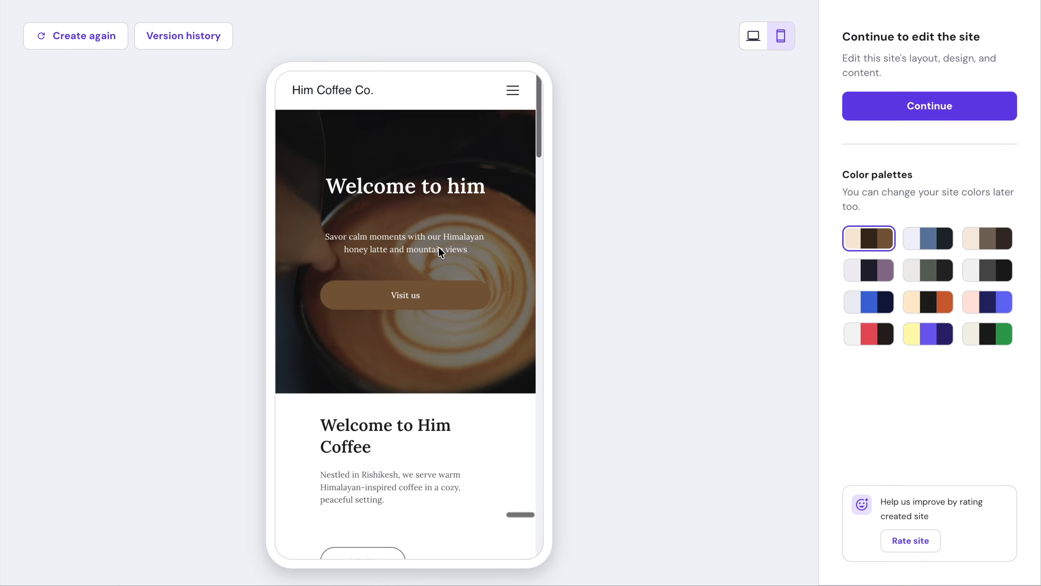
- Open the About page from the site's navigation in the mobile preview and examine it down to the footer
click(512, 94)
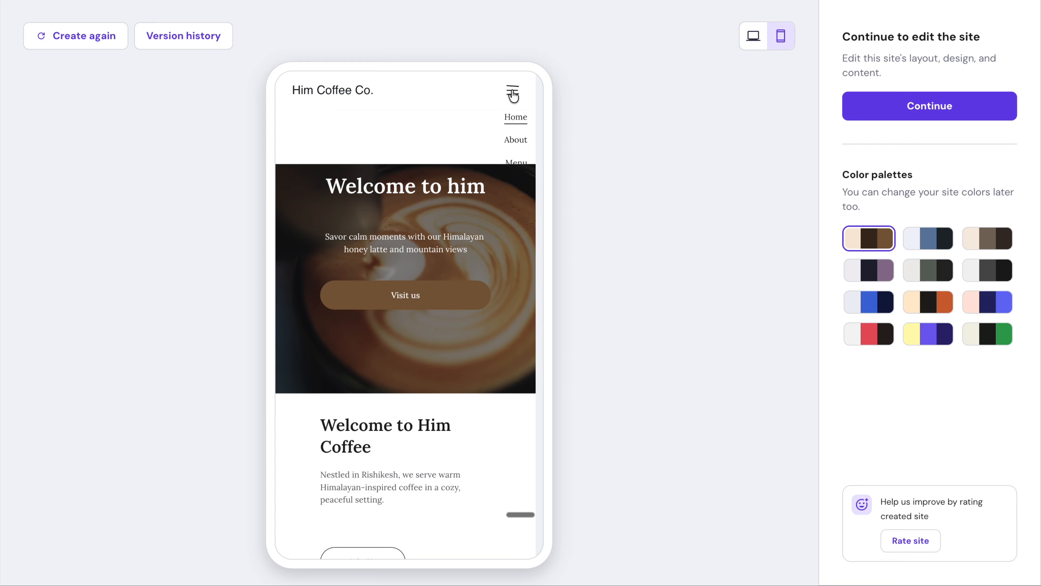
click(517, 153)
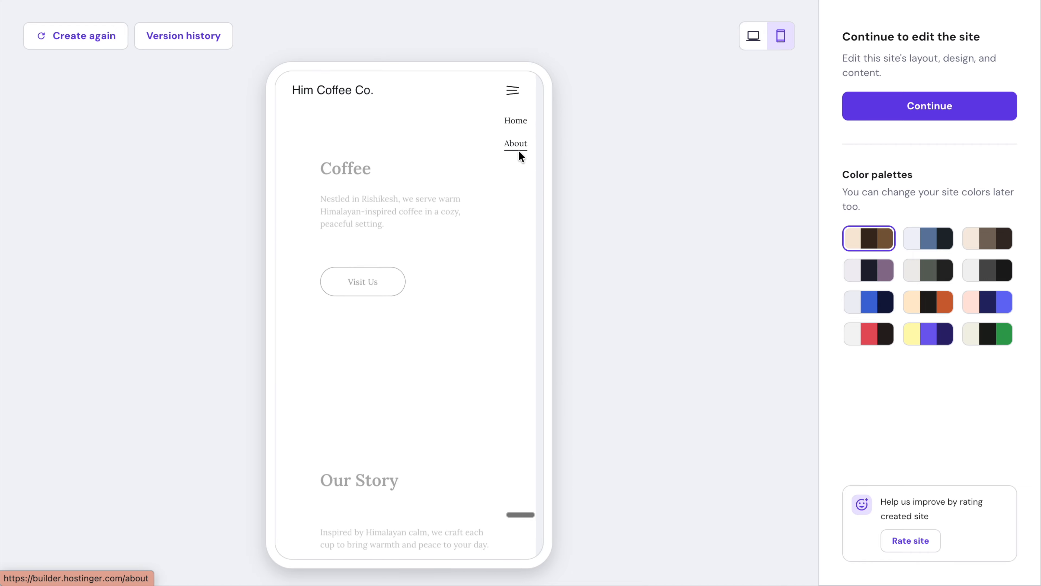
scroll(439, 362, down, 10)
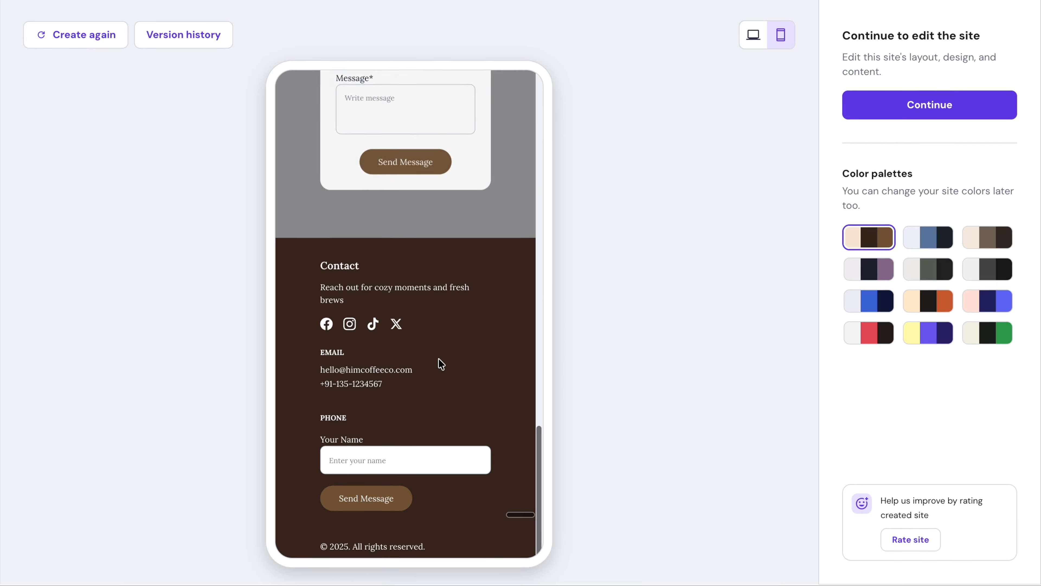
scroll(439, 361, up, 20)
scroll(474, 161, up, 8)
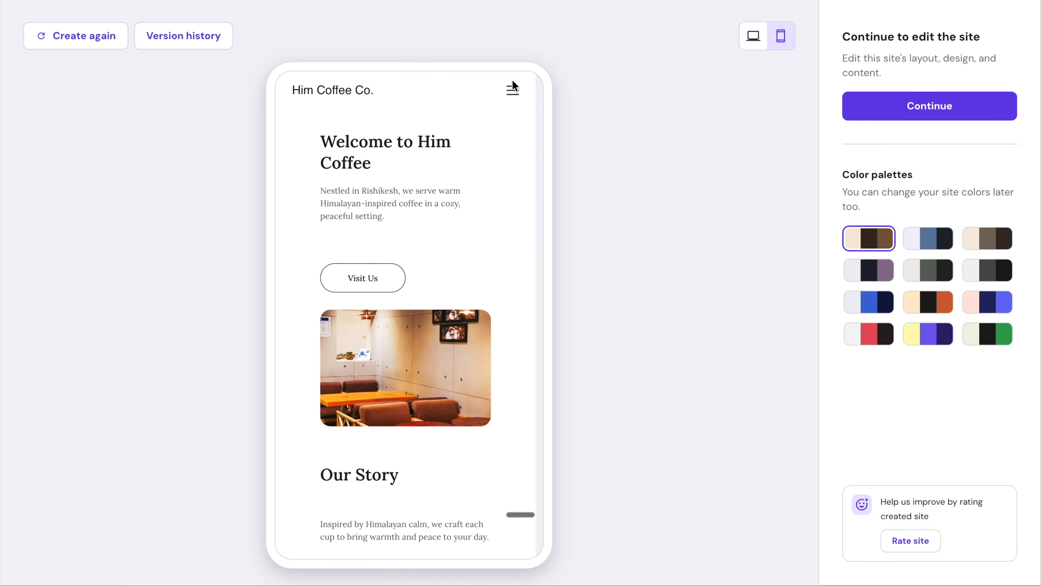
- Return to the desktop preview and examine the site's Menu page with its drinks, prices and photo
click(763, 35)
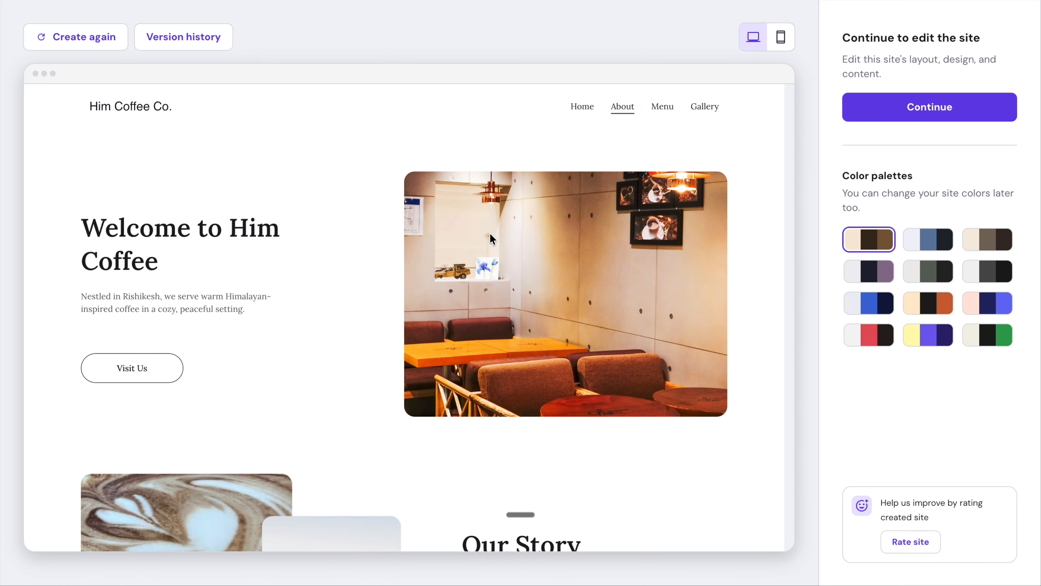
click(663, 105)
scroll(615, 306, down, 4)
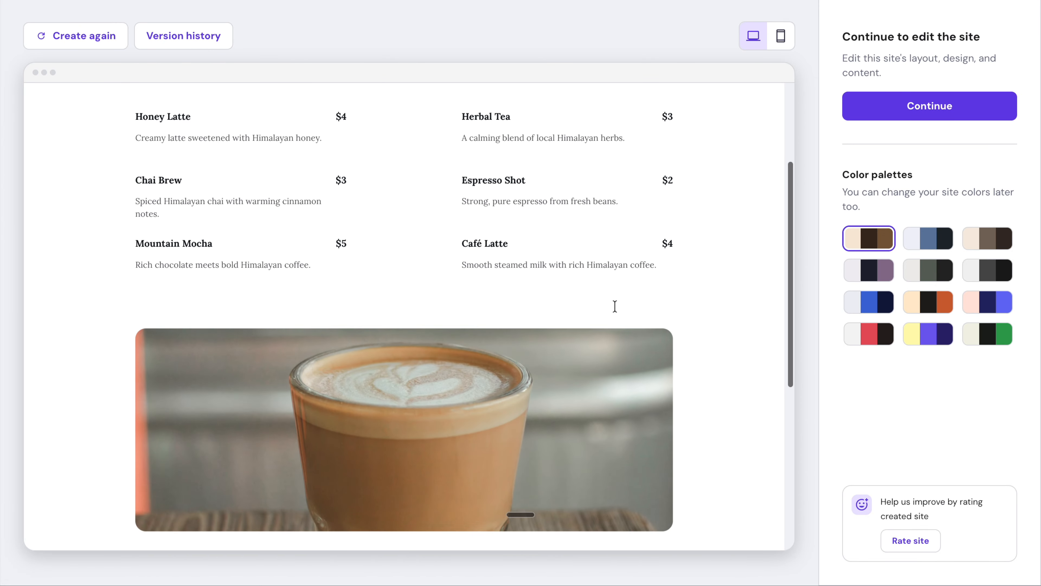
scroll(615, 305, up, 4)
scroll(722, 344, down, 10)
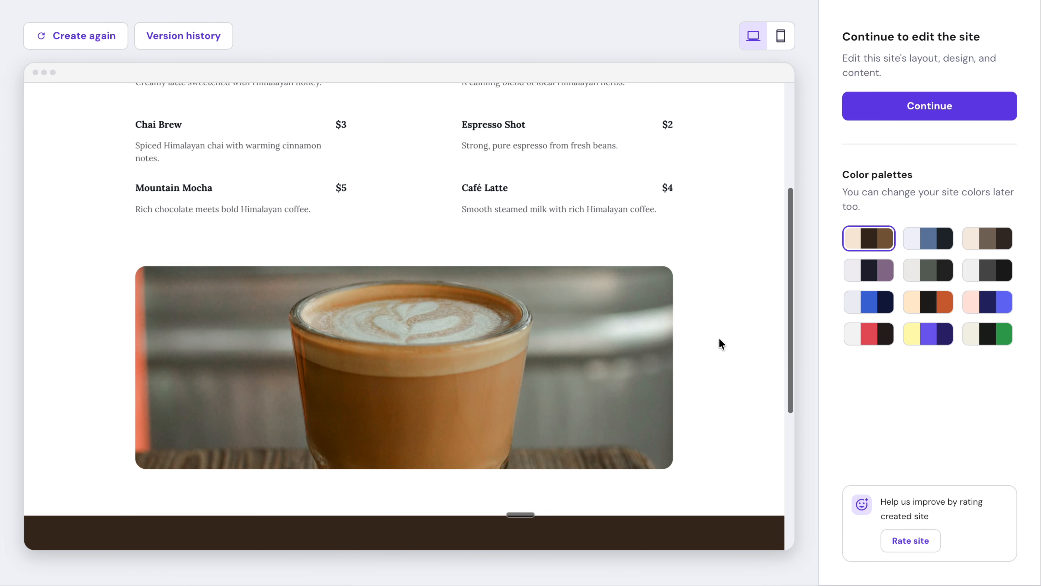
scroll(721, 344, up, 10)
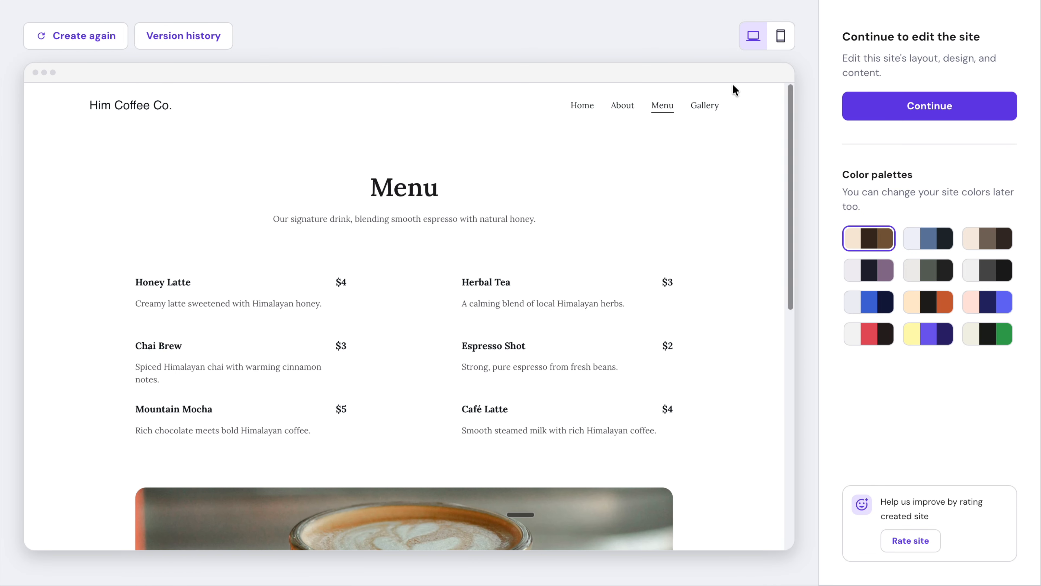
- Open the site's Gallery page and examine it down to the contact form and footer
click(704, 105)
scroll(574, 269, down, 10)
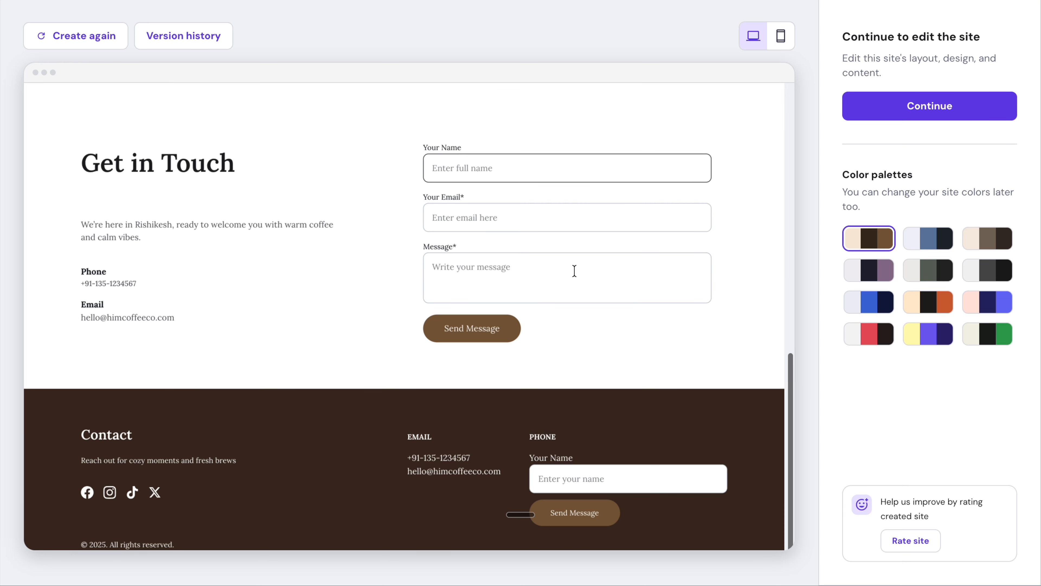
scroll(574, 271, up, 10)
- Go back to the site's Home page and examine it down to the Join Us form and footer
click(582, 105)
scroll(620, 379, down, 8)
scroll(620, 379, up, 8)
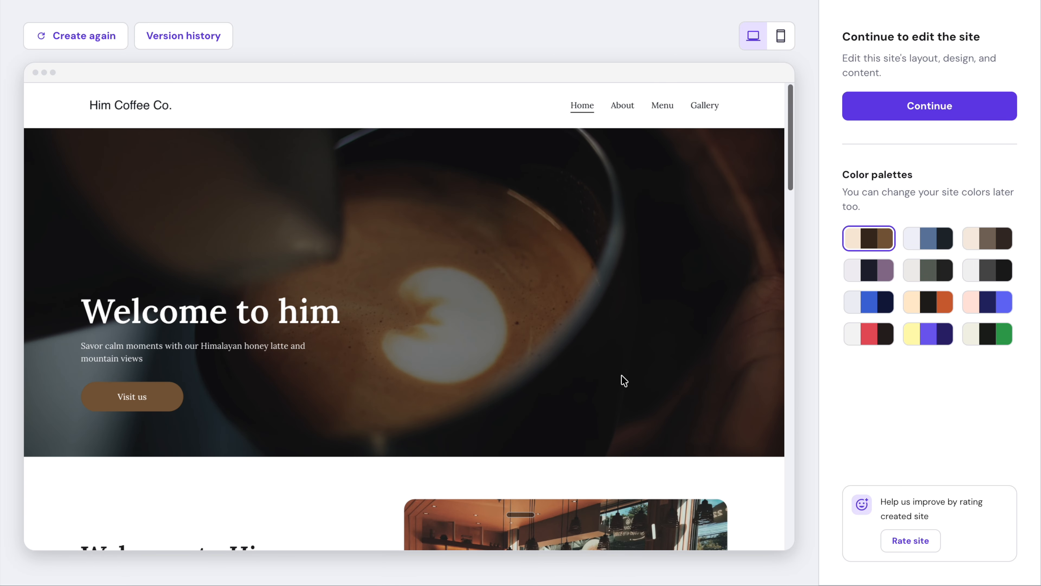
scroll(338, 275, down, 15)
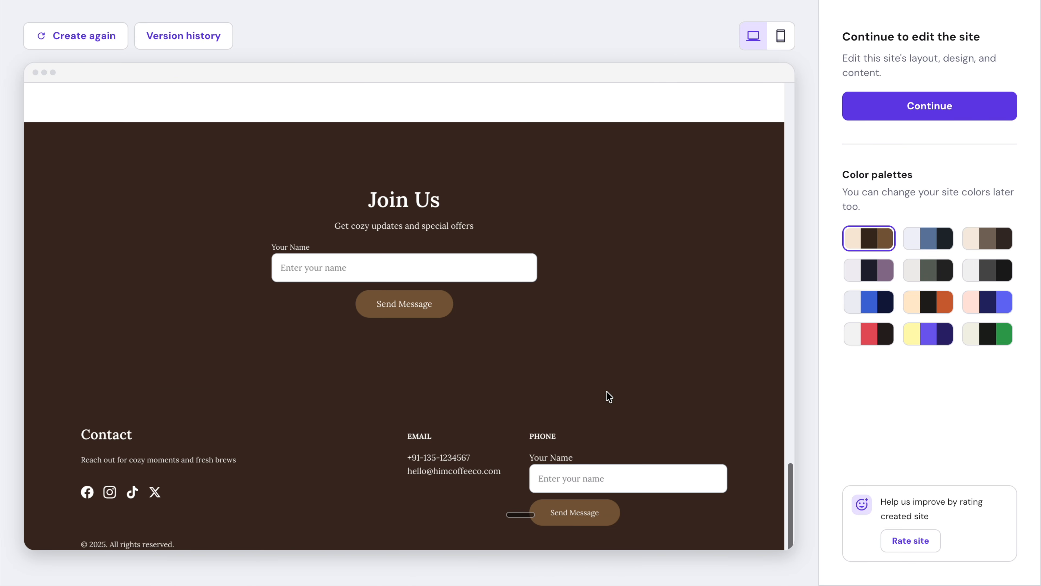
- Try the slate-blue, the cream-black-orange and the red color palettes on the Home page preview, checking each one down the page
click(923, 246)
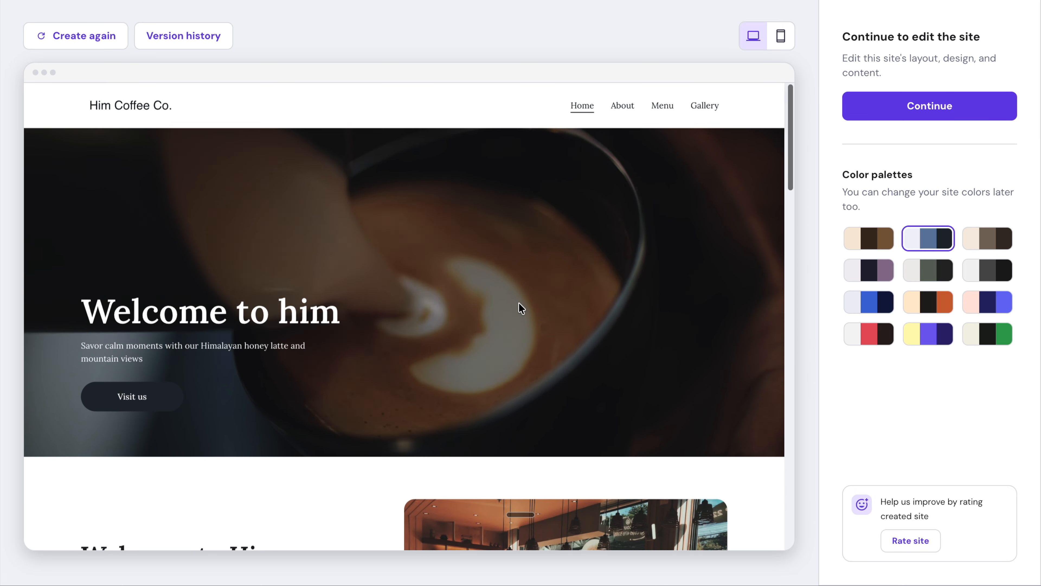
scroll(520, 304, down, 10)
click(928, 301)
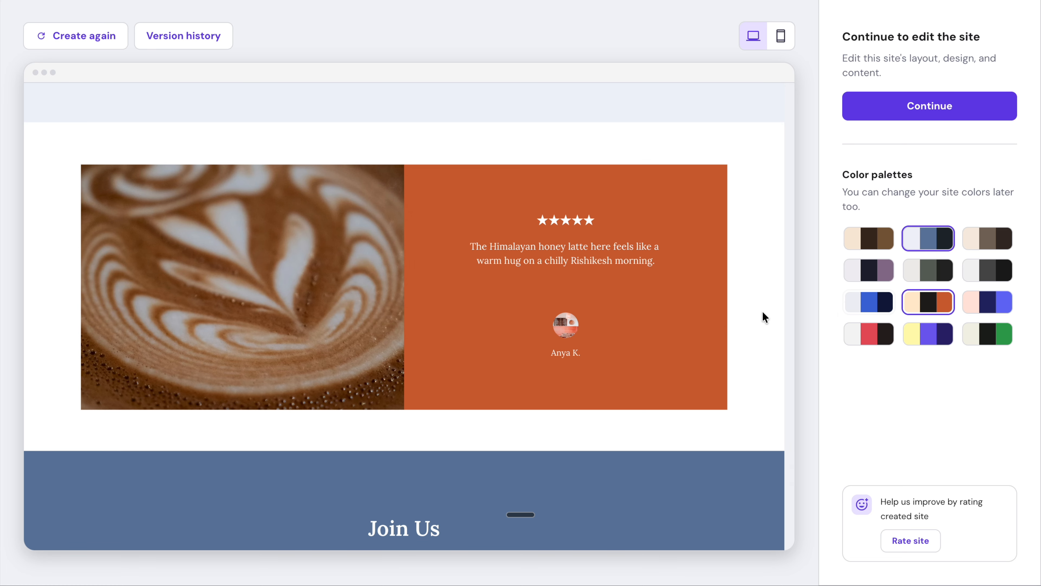
scroll(676, 320, down, 8)
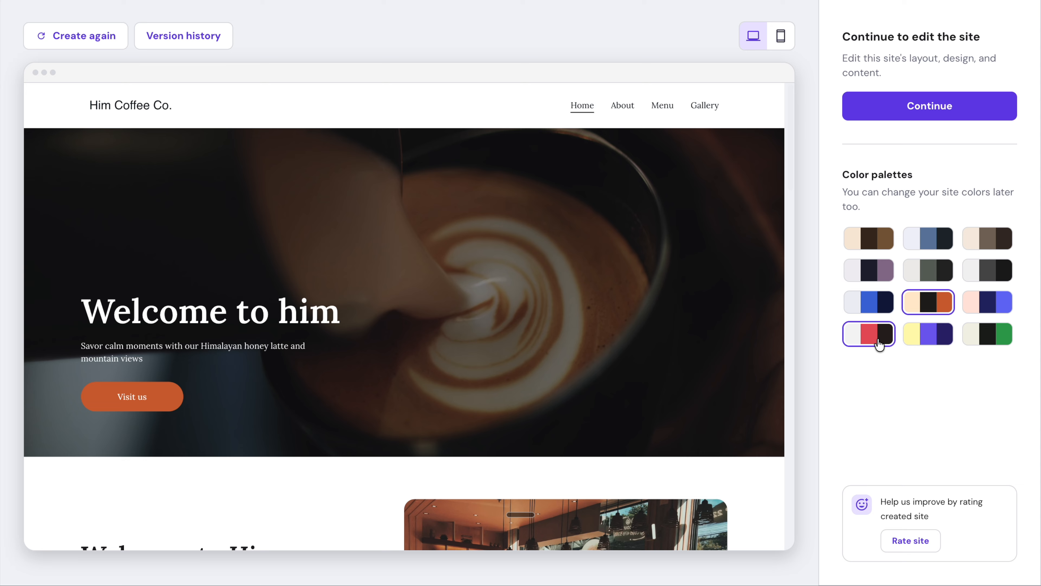
click(877, 339)
scroll(725, 344, down, 15)
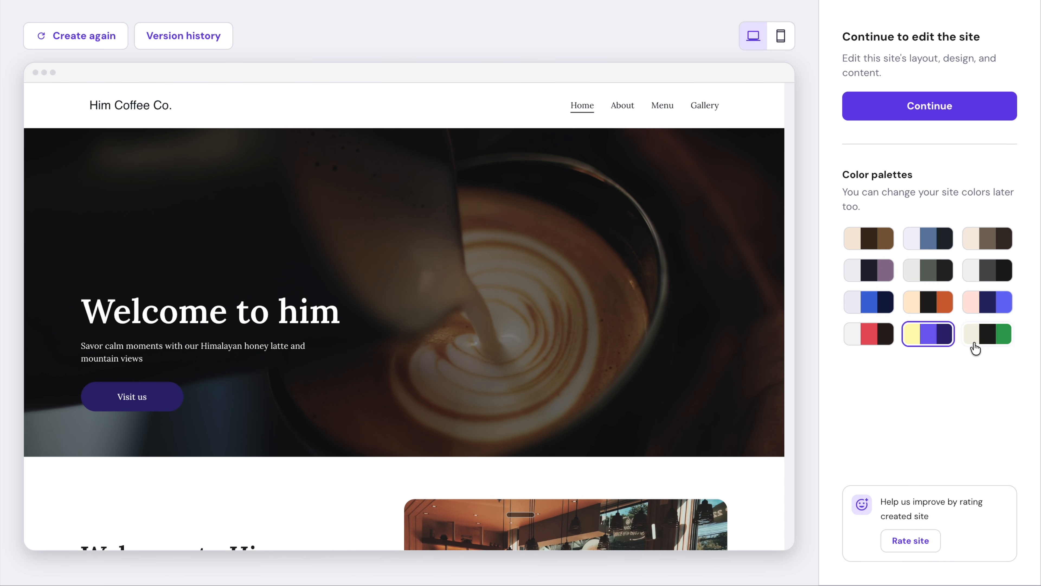
- Try the slate-blue, royal-blue and purple color palettes and check the purple one down to the Home page footer
click(929, 241)
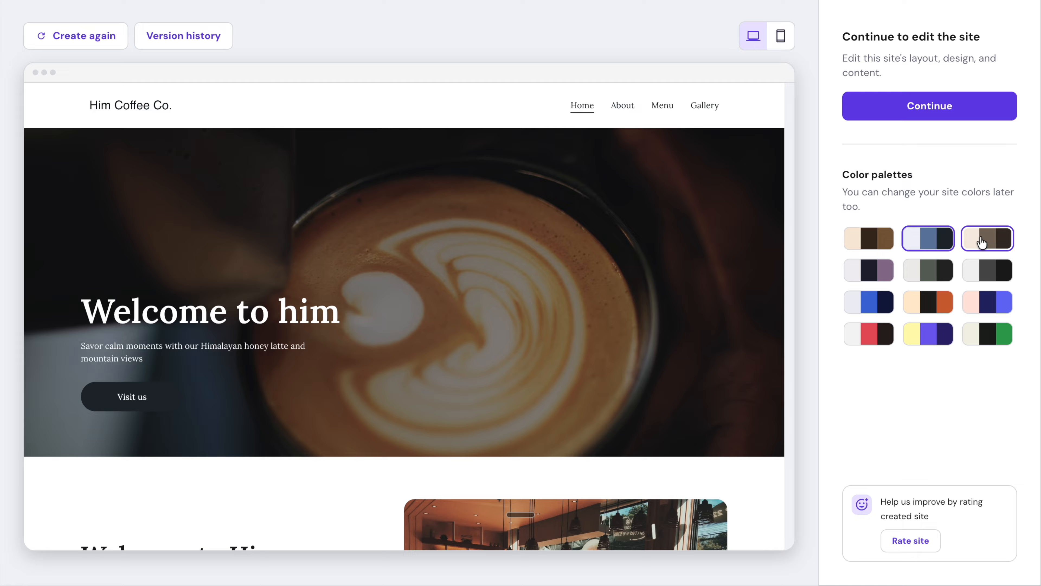
click(868, 301)
click(851, 273)
scroll(704, 382, down, 15)
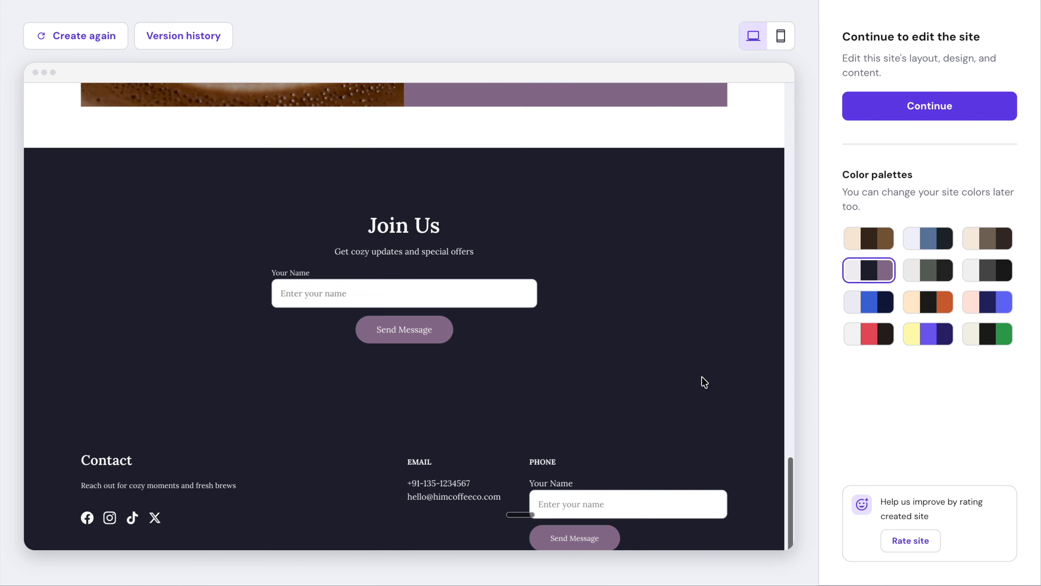
scroll(704, 383, down, 1)
scroll(704, 382, up, 20)
- Apply the cream, dark brown and brown color palette and check it along the whole Home page
click(871, 239)
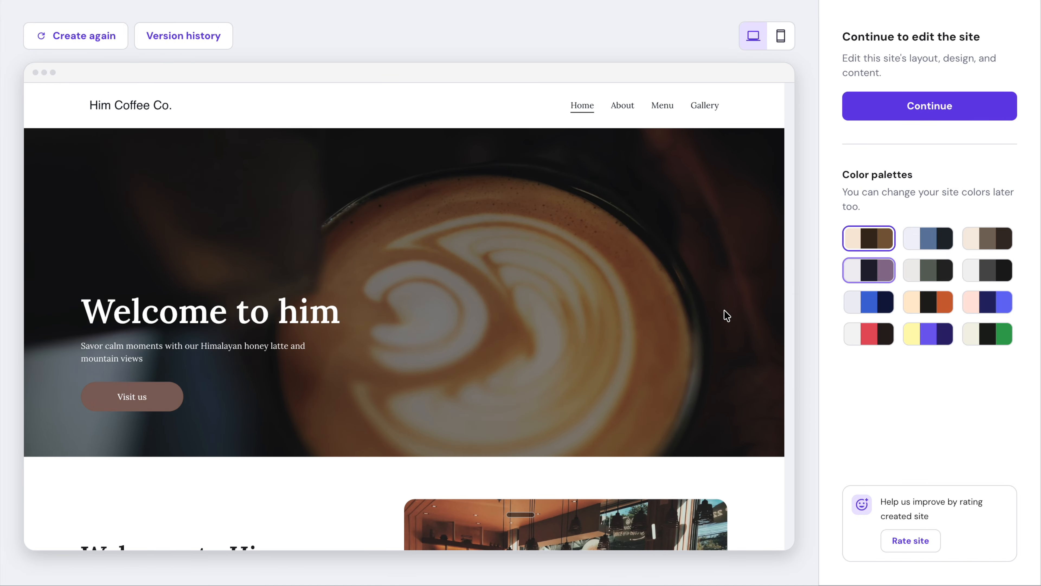
scroll(727, 316, down, 15)
scroll(379, 298, up, 20)
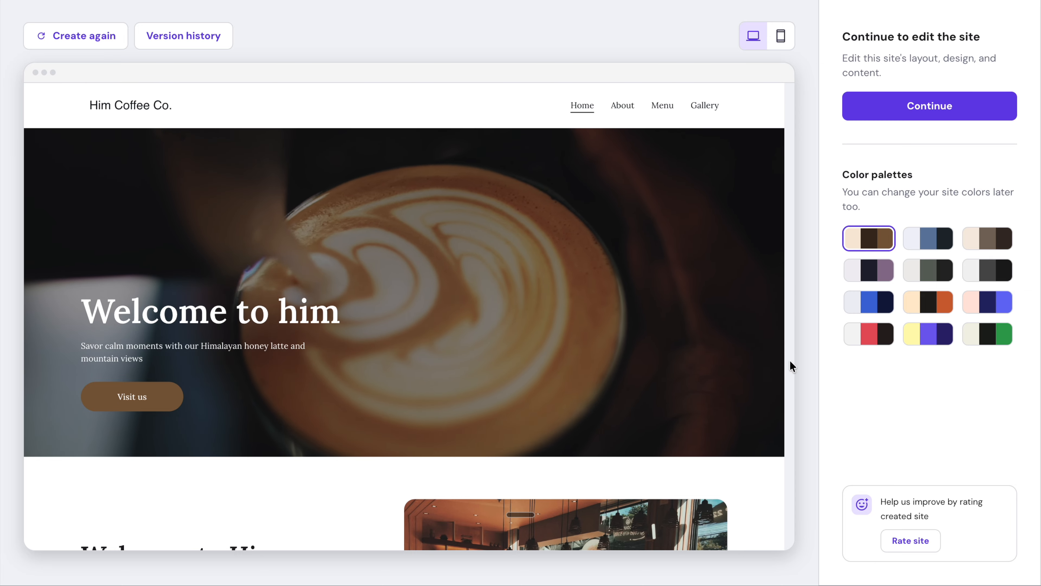
- Continue to the site editor and look over the Home page from the header down to the footer
click(966, 103)
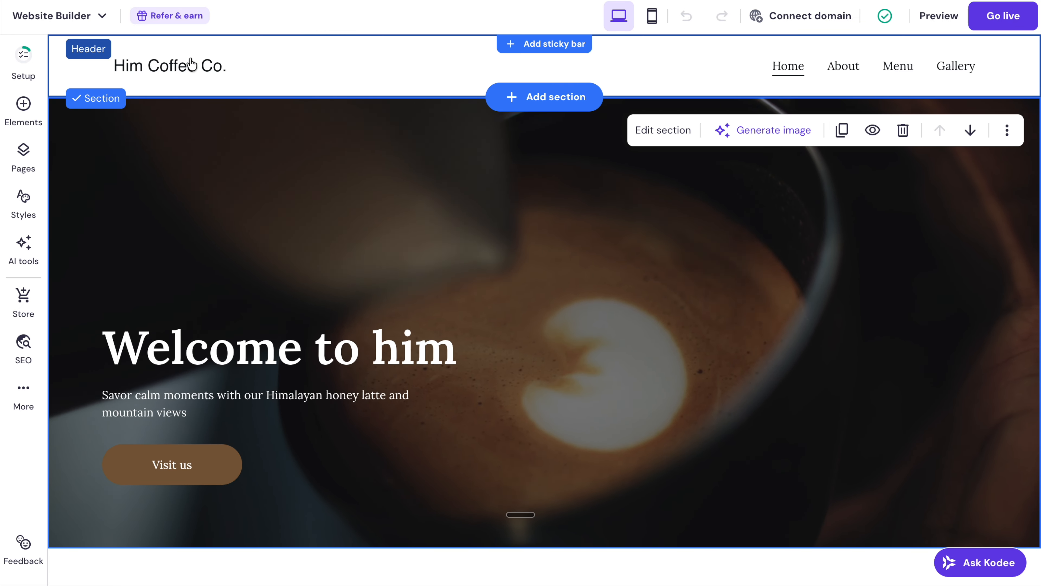
scroll(726, 301, down, 10)
scroll(726, 301, down, 10)
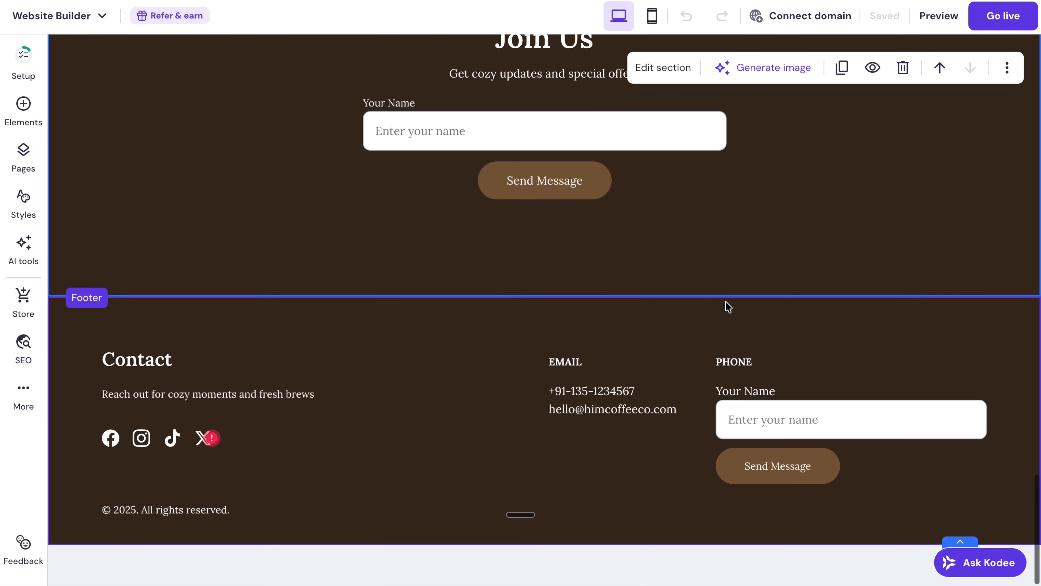
scroll(726, 301, up, 20)
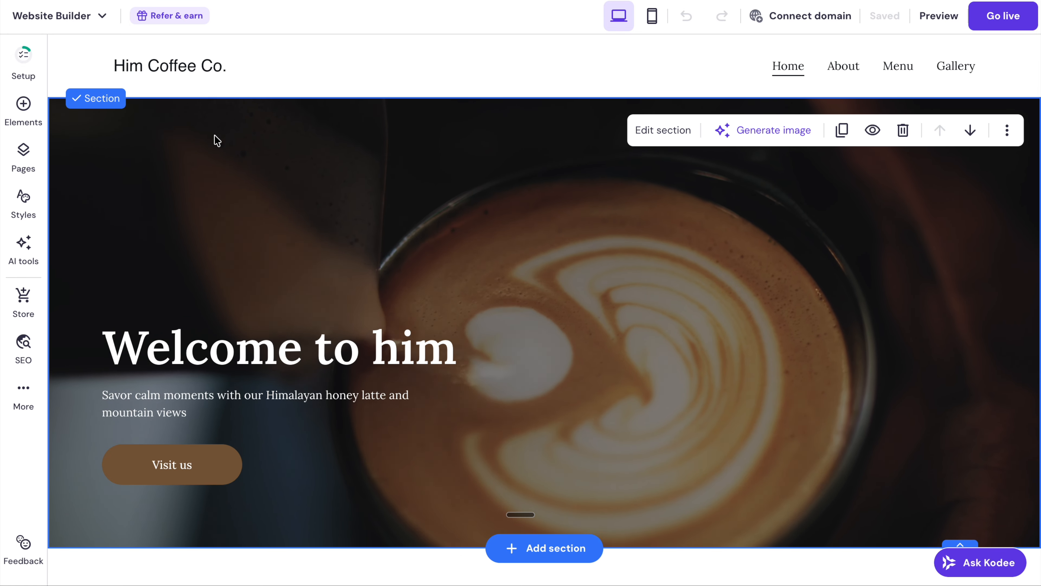
- Replace the hero section's video background with the free latte-pouring photo found by searching the image library for "coffee"
click(664, 134)
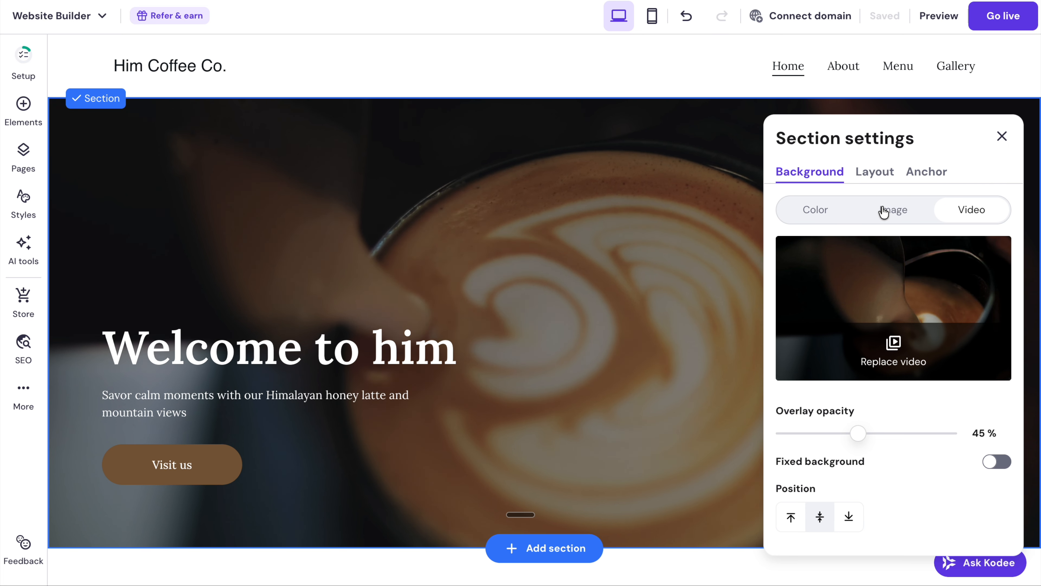
click(884, 211)
click(893, 341)
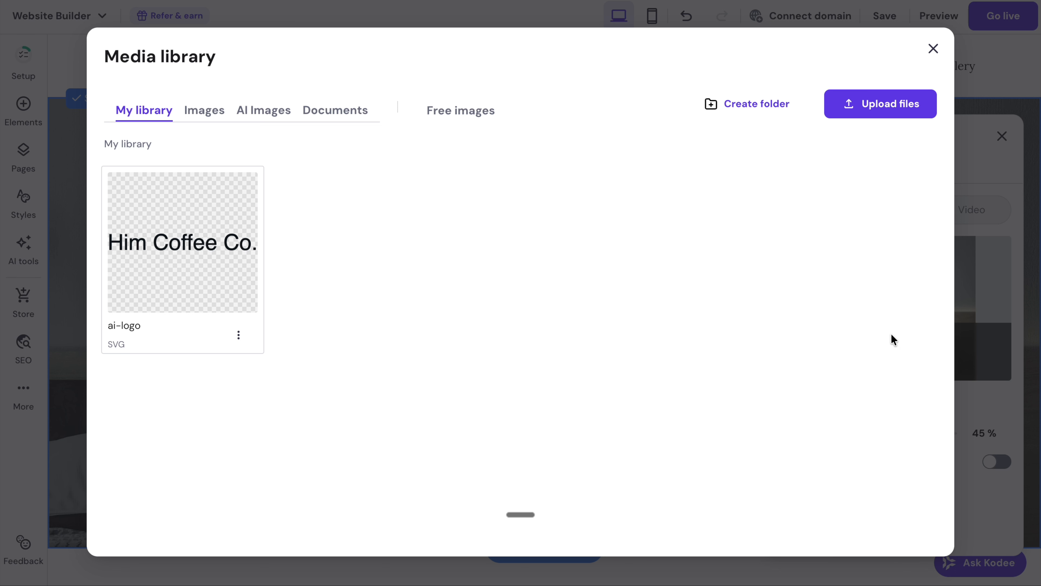
click(460, 110)
text(coffee)
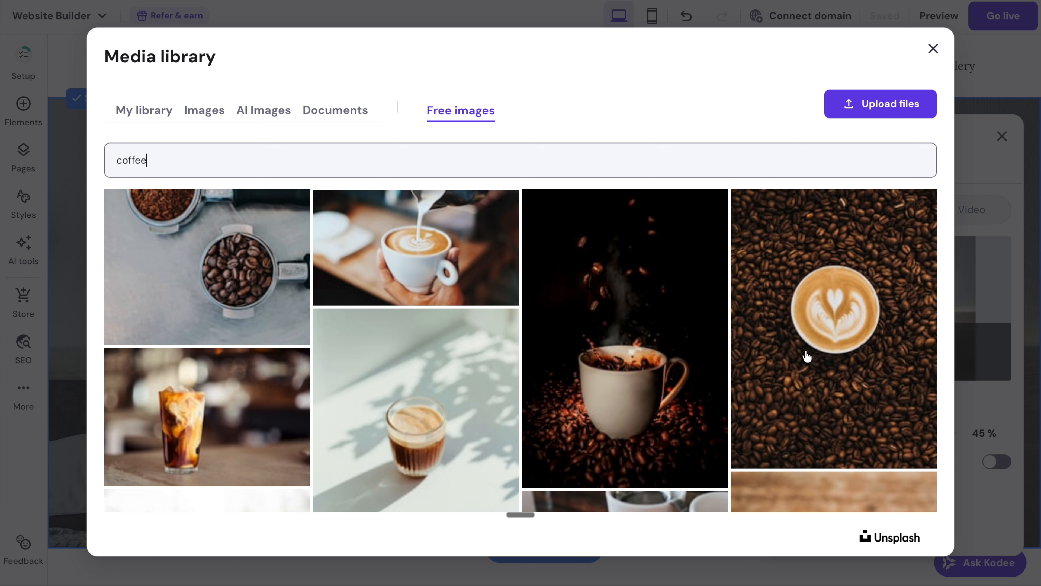
click(457, 267)
click(890, 532)
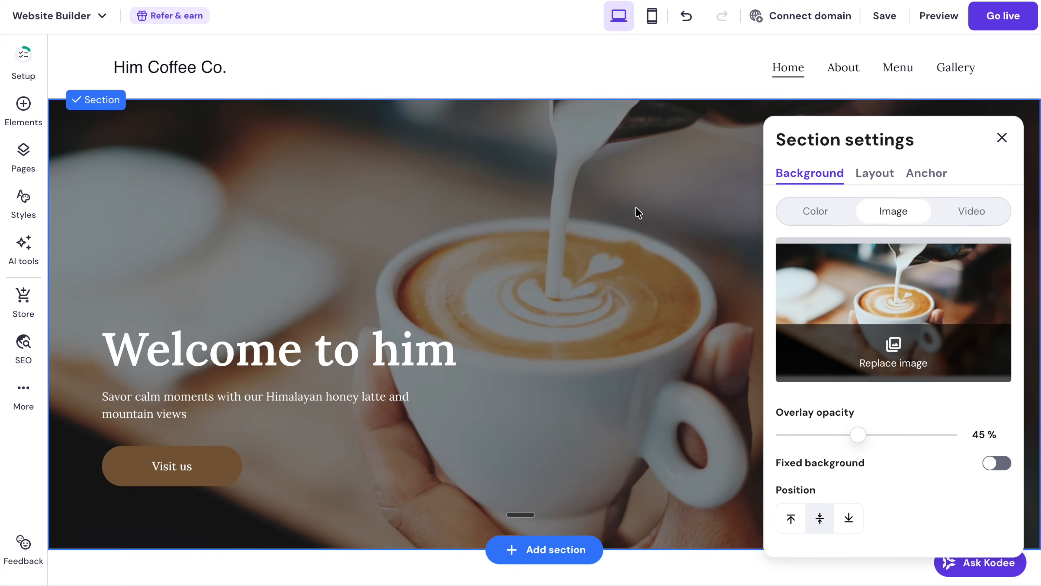
- Change the hero heading to "Welcome to him coffee co."
scroll(580, 282, down, 3)
click(432, 185)
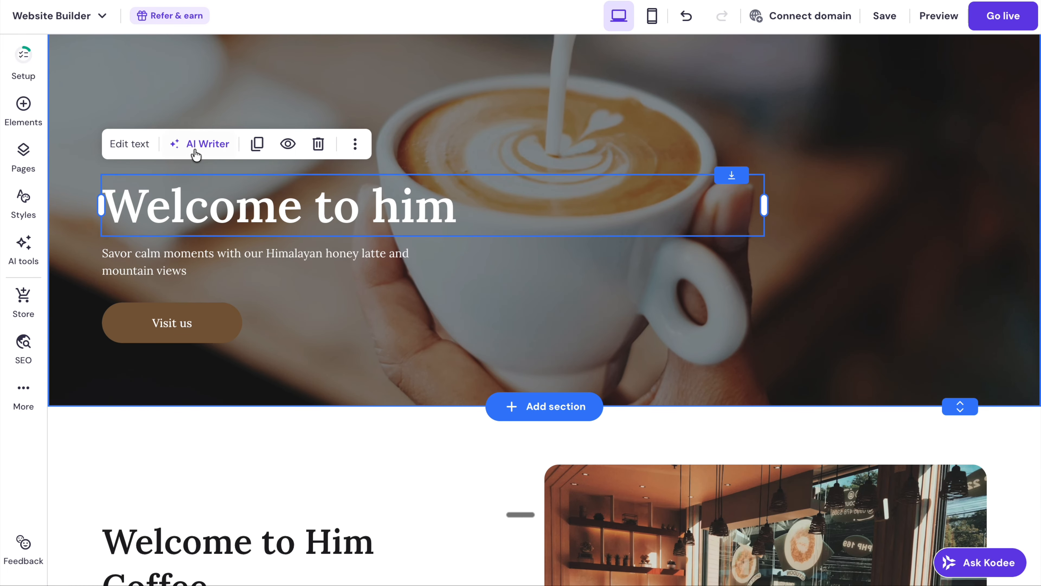
click(131, 145)
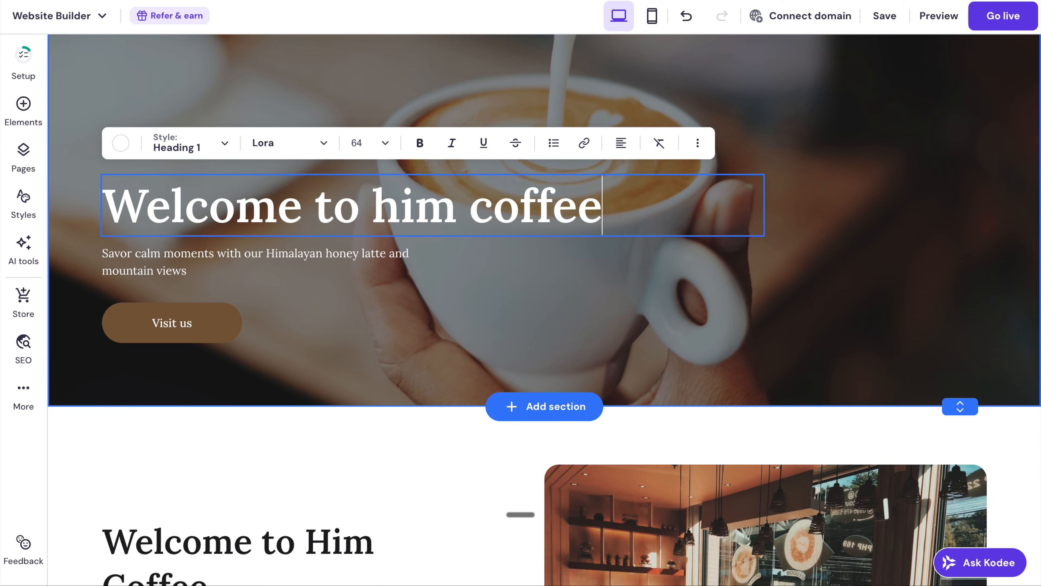
key(Escape)
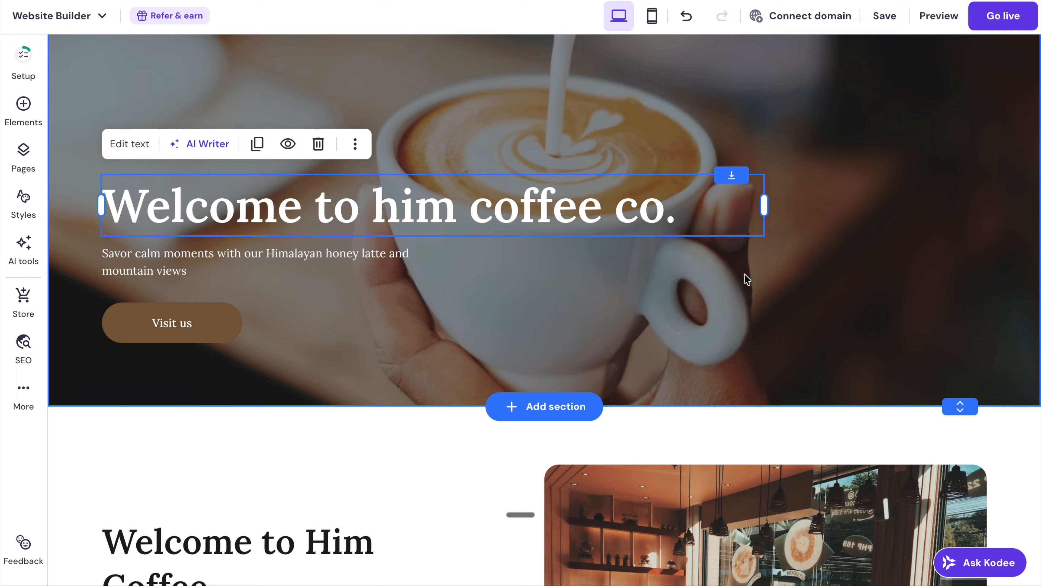
- Replace the text-style logo image in the header with an uploaded black-and-white logo file
scroll(745, 274, up, 3)
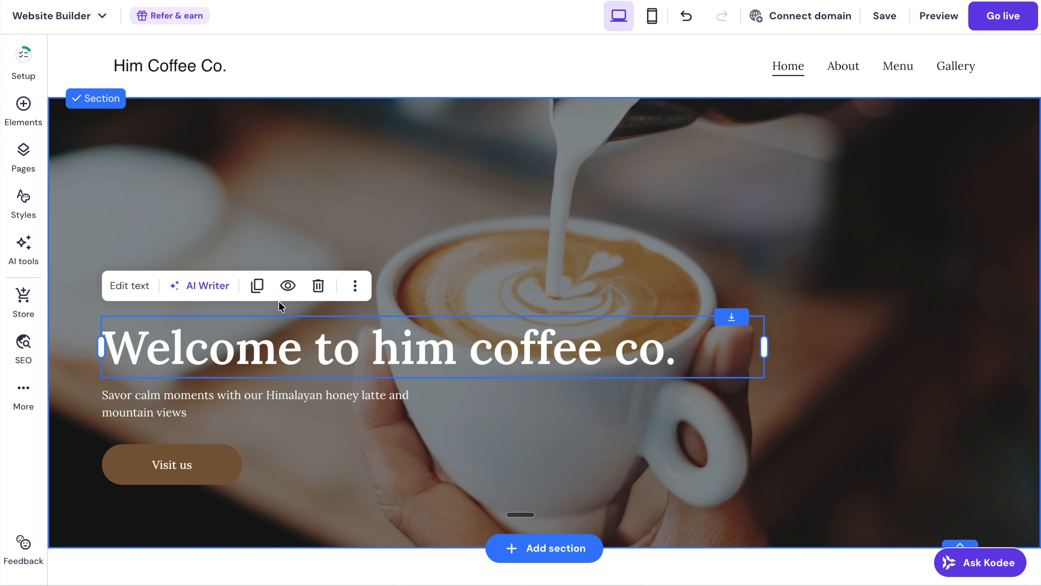
click(183, 81)
click(157, 67)
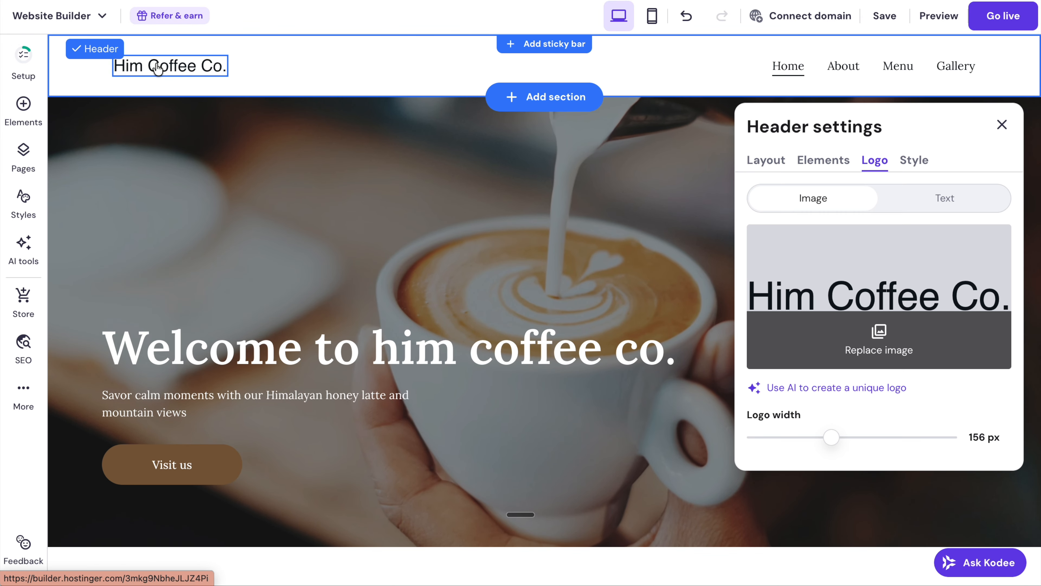
click(879, 330)
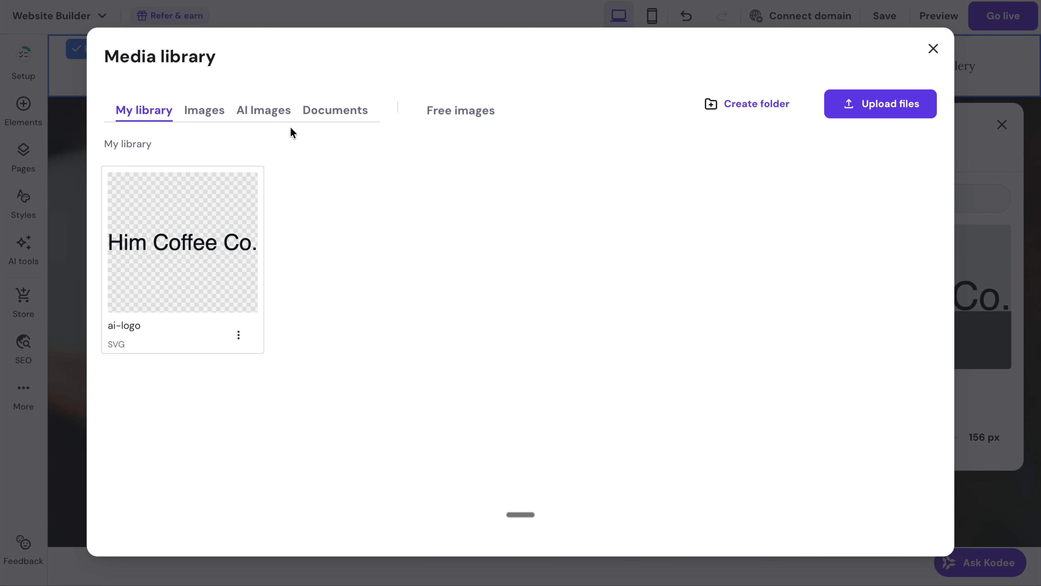
click(861, 119)
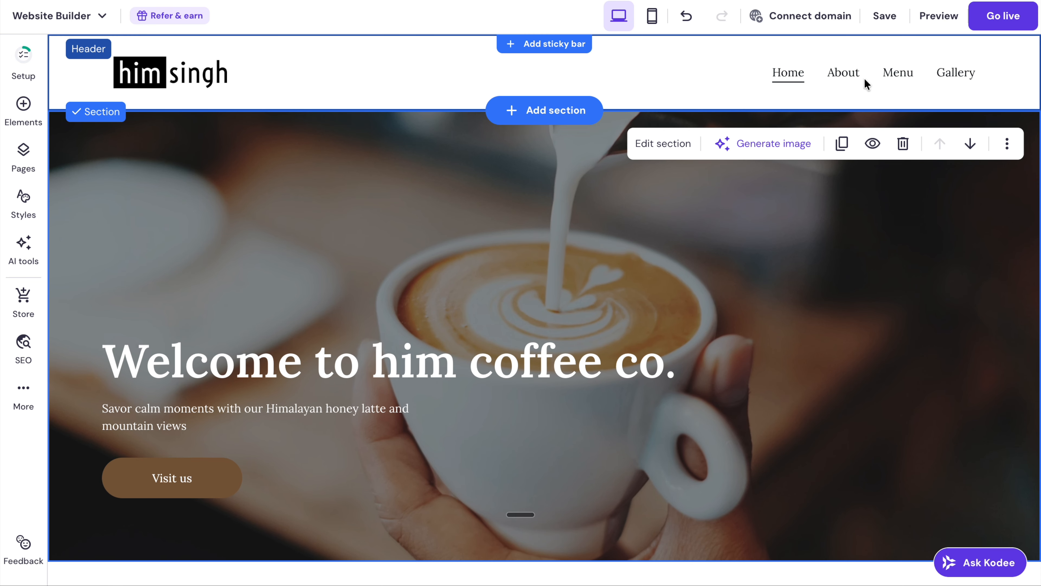
- Change the text of the hero section's "Visit us" button to "Order Now" and close its settings
scroll(475, 119, down, 5)
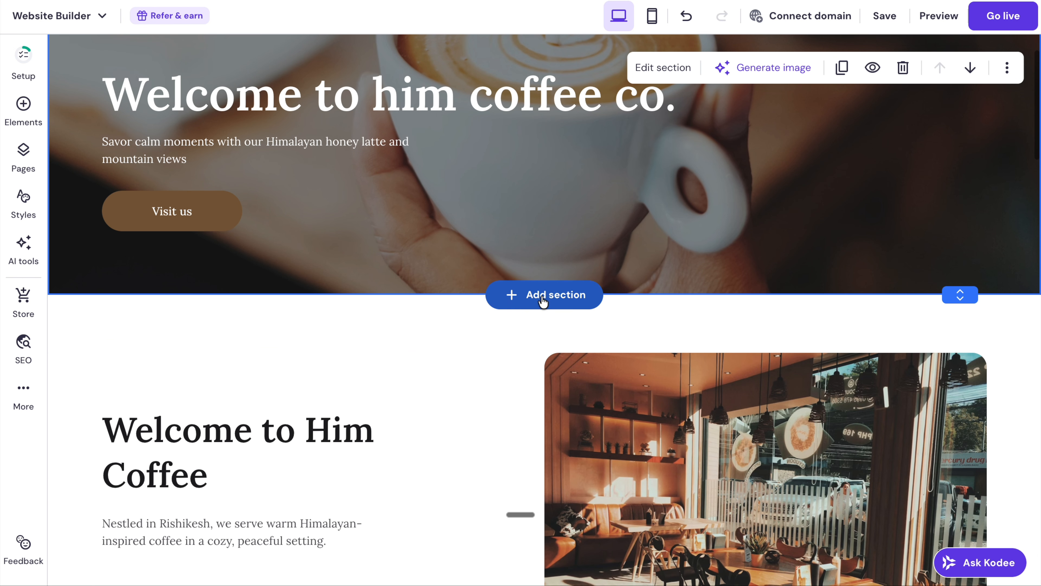
click(211, 214)
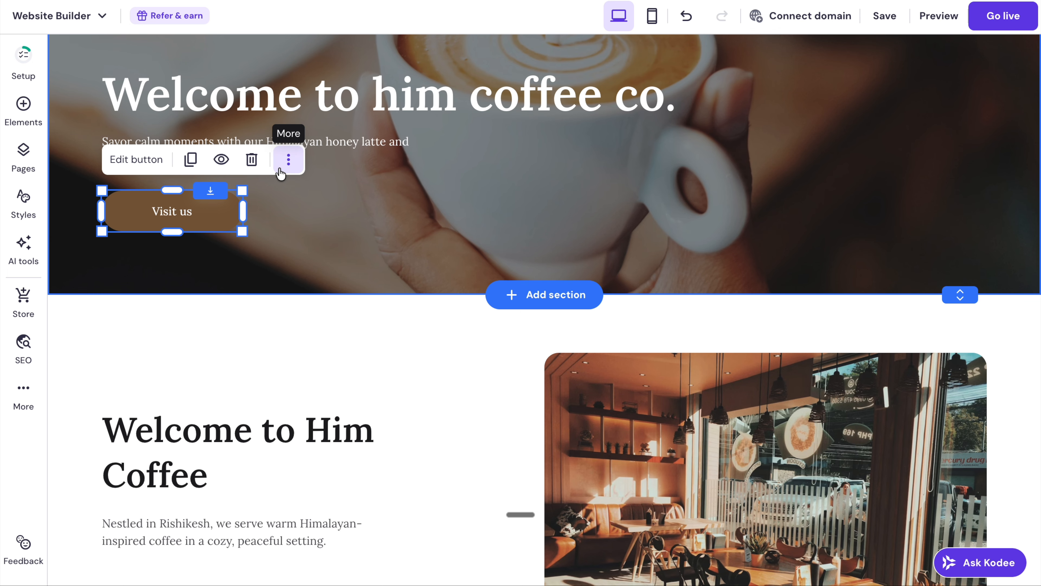
click(288, 162)
scroll(372, 386, up, 5)
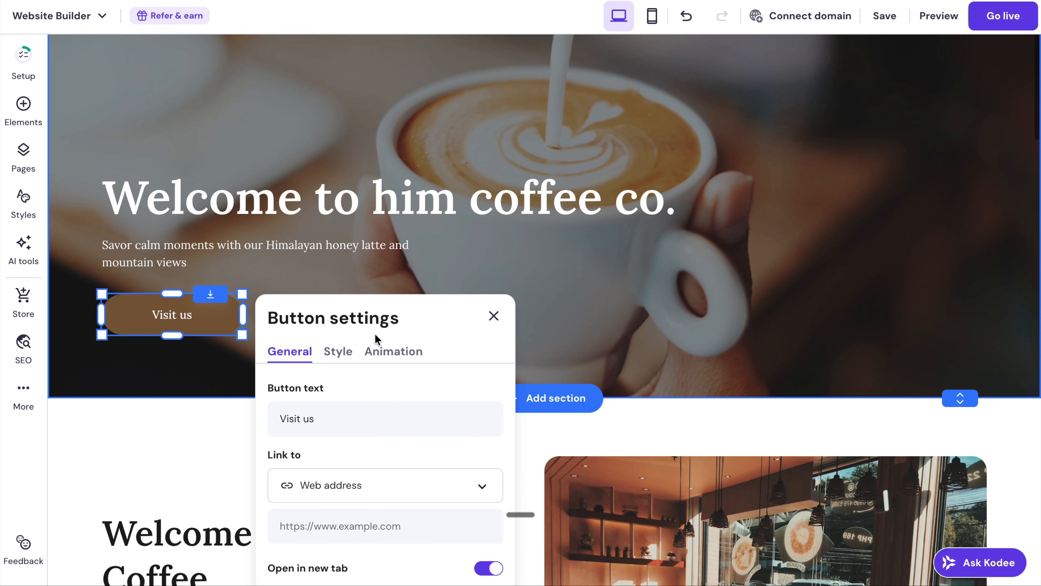
scroll(376, 339, down, 3)
click(334, 279)
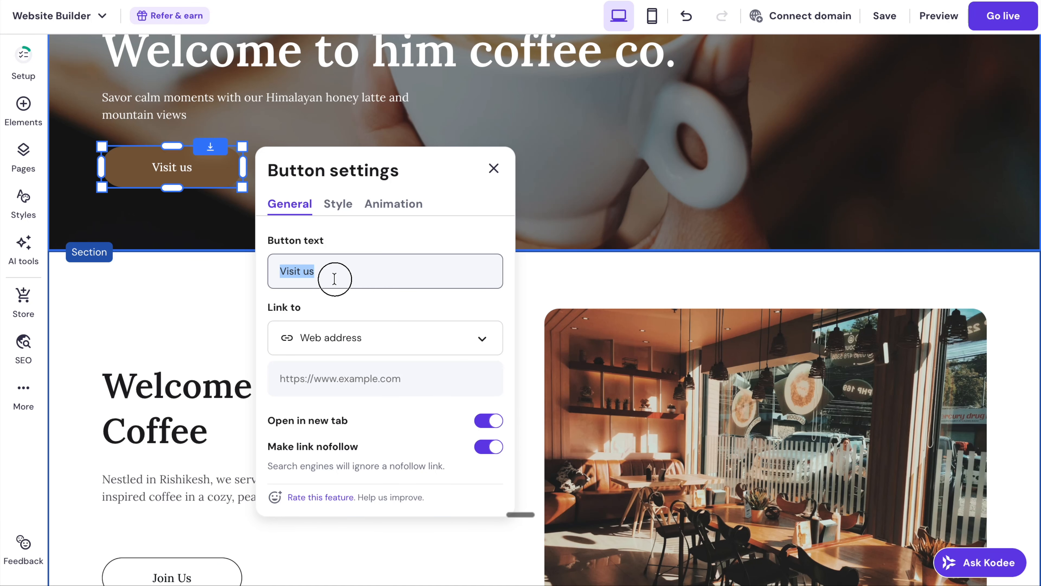
text(Order Now)
click(494, 168)
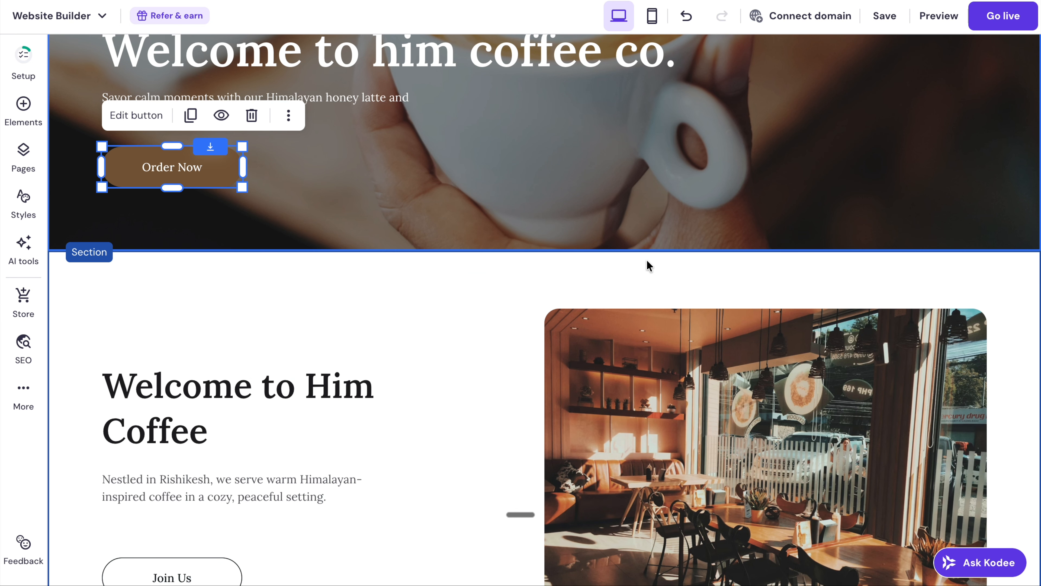
scroll(497, 365, up, 3)
click(492, 361)
scroll(421, 244, up, 5)
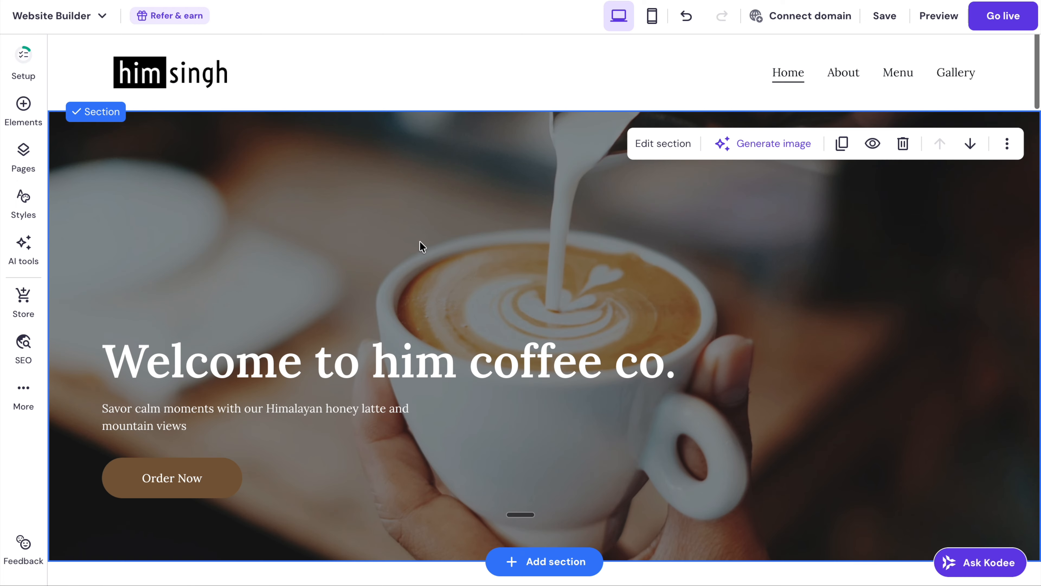
- Try AI image generation for the café interior photo in the "Welcome to Him Coffee" section
scroll(421, 244, down, 12)
scroll(648, 201, up, 4)
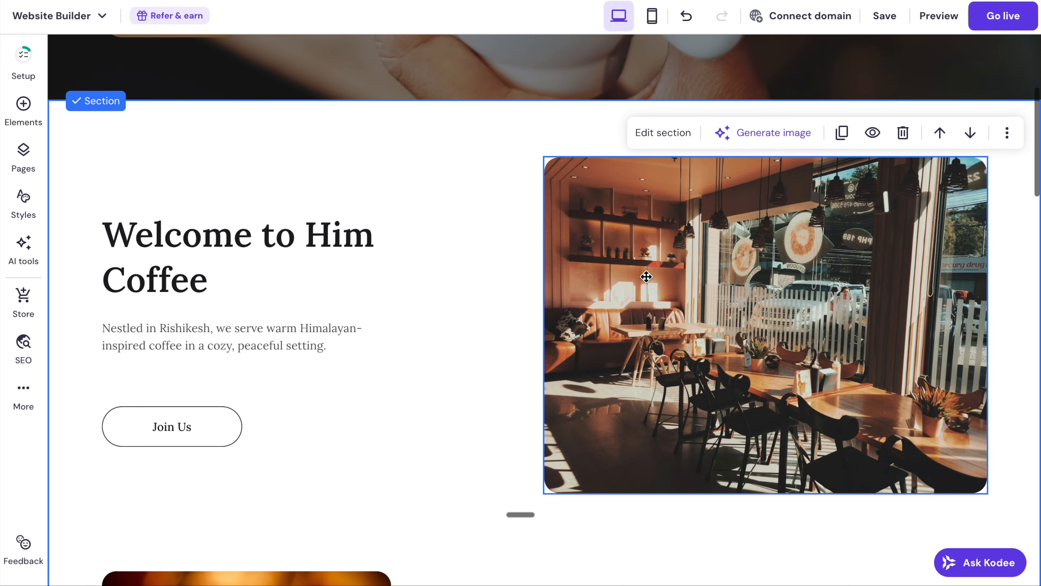
click(647, 278)
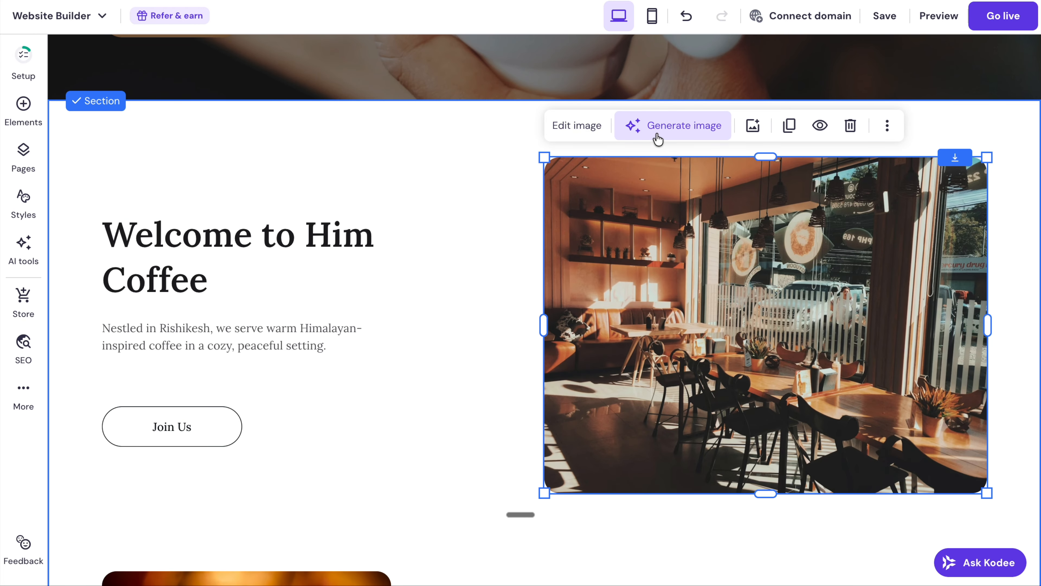
click(674, 134)
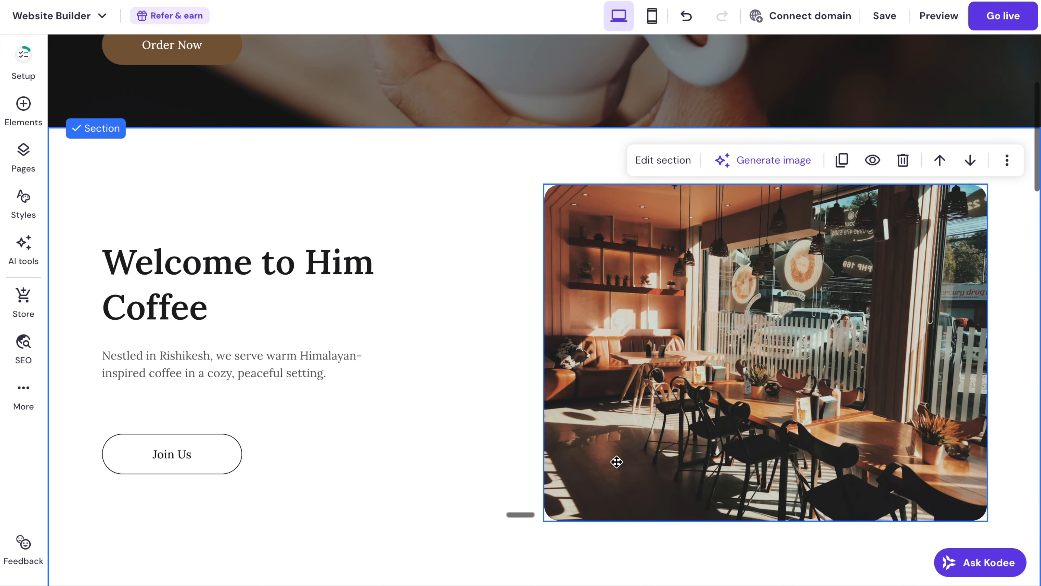
- Try the image and video background types for the "Welcome to Him Coffee" section, then return it to a plain color
click(674, 162)
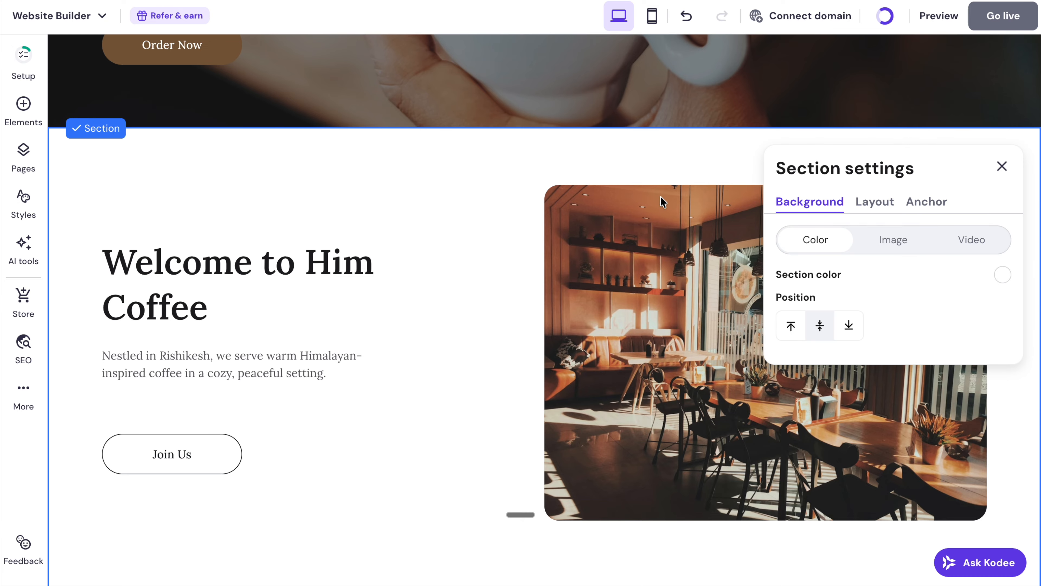
scroll(858, 337, down, 1)
click(890, 197)
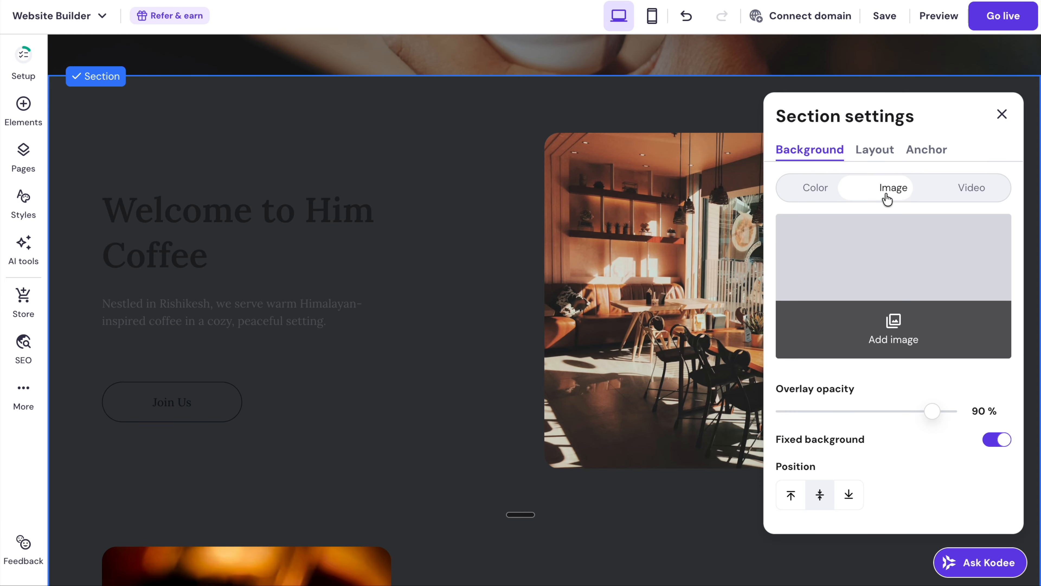
click(965, 198)
click(819, 192)
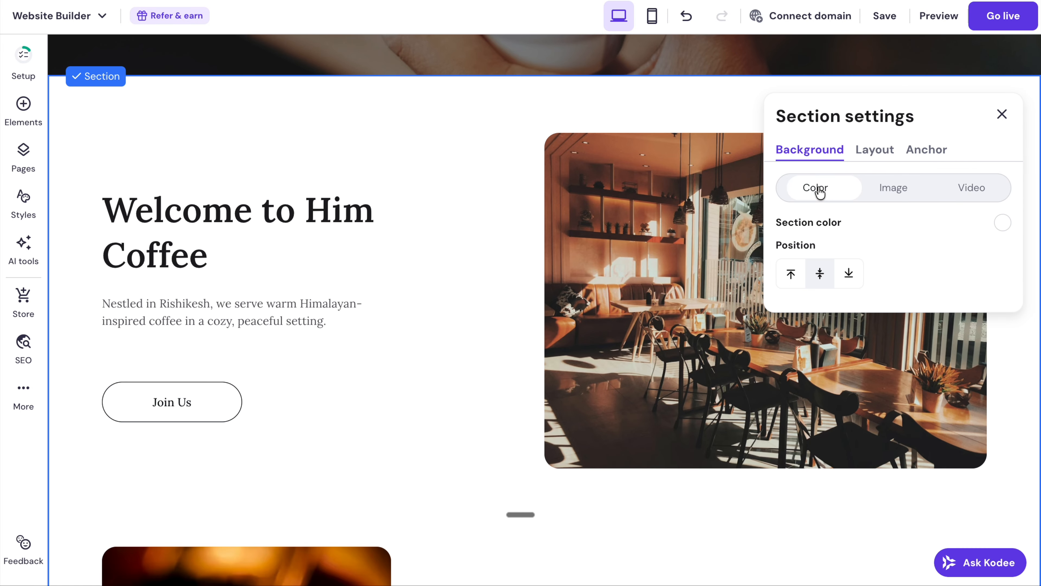
- Try the starburst mask-shape-2 on the café interior photo beside "Welcome to Him Coffee", settle on mask-shape-14 and close the image settings
click(712, 178)
click(583, 107)
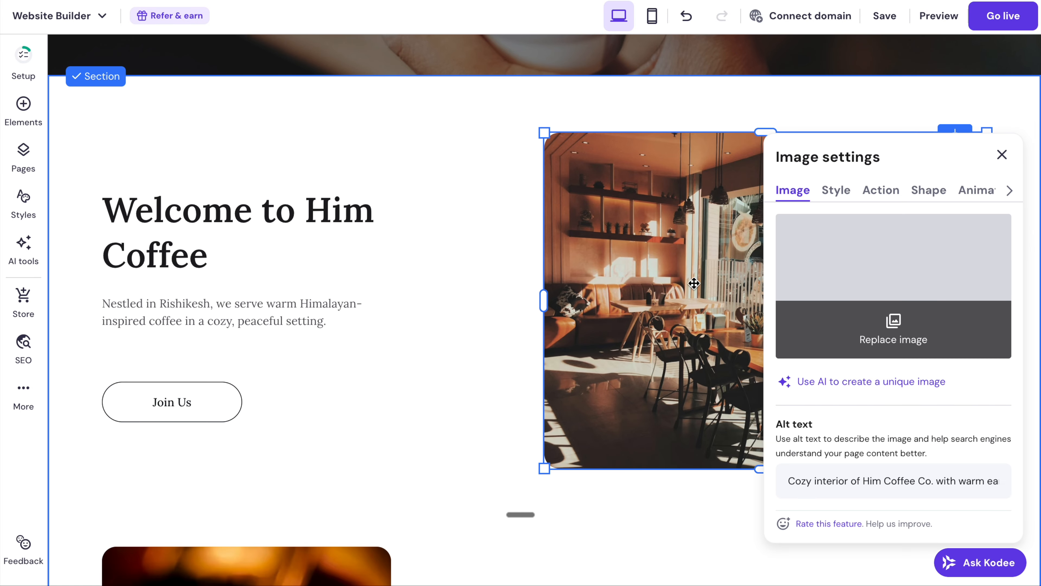
click(831, 190)
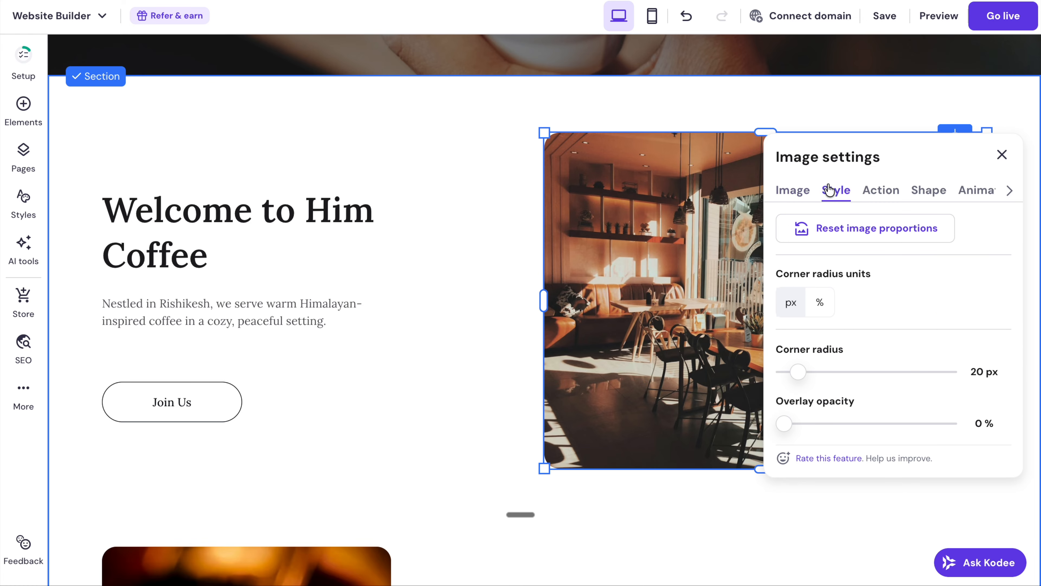
click(870, 192)
click(929, 189)
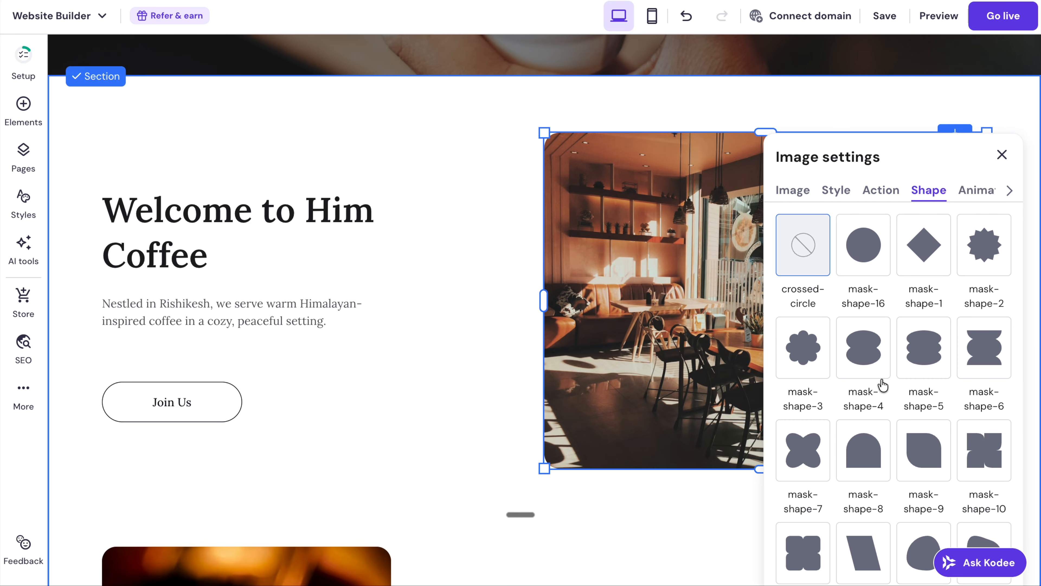
scroll(883, 384, down, 3)
scroll(885, 356, up, 2)
click(981, 227)
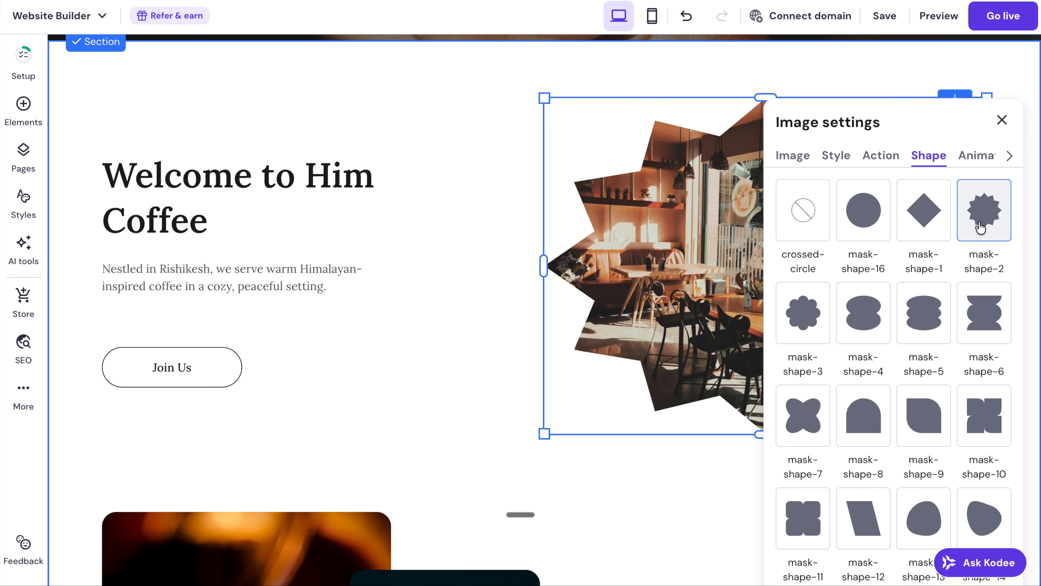
click(981, 525)
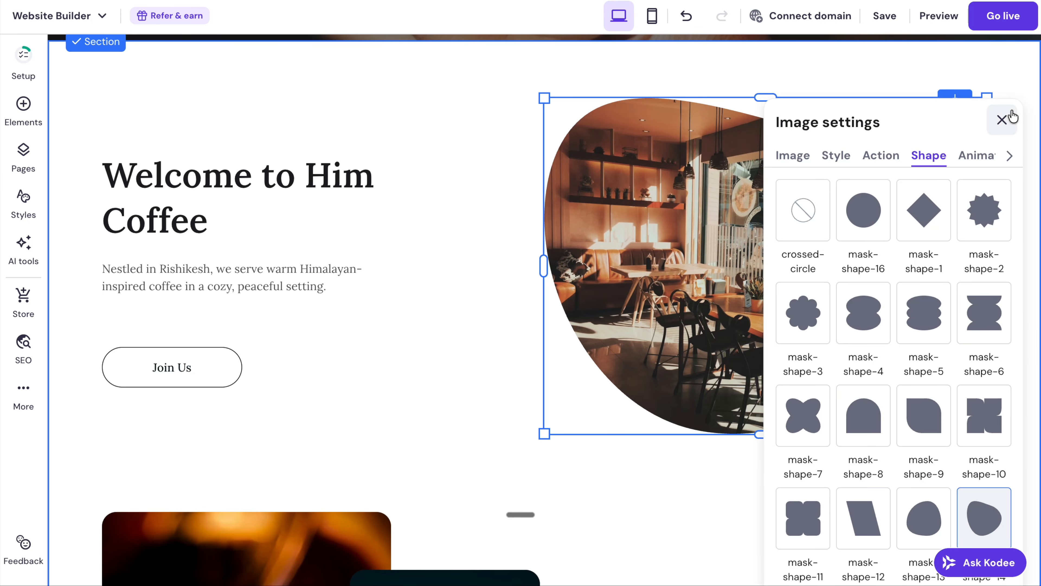
click(1002, 119)
click(1016, 316)
- Open the selection of new sections to insert directly above the "Our Services" section
scroll(784, 338, down, 5)
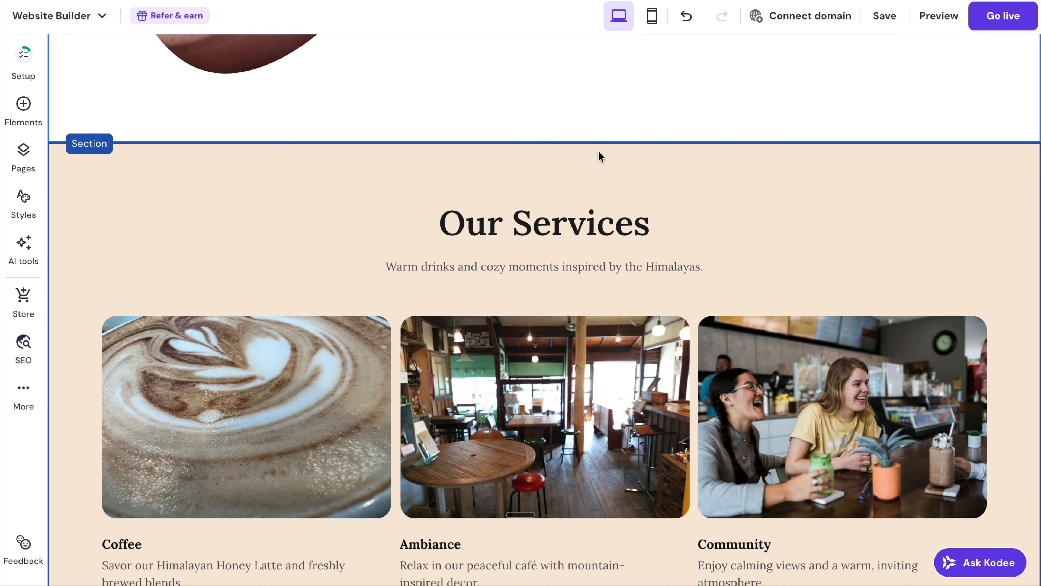
scroll(600, 156, up, 11)
scroll(599, 156, down, 7)
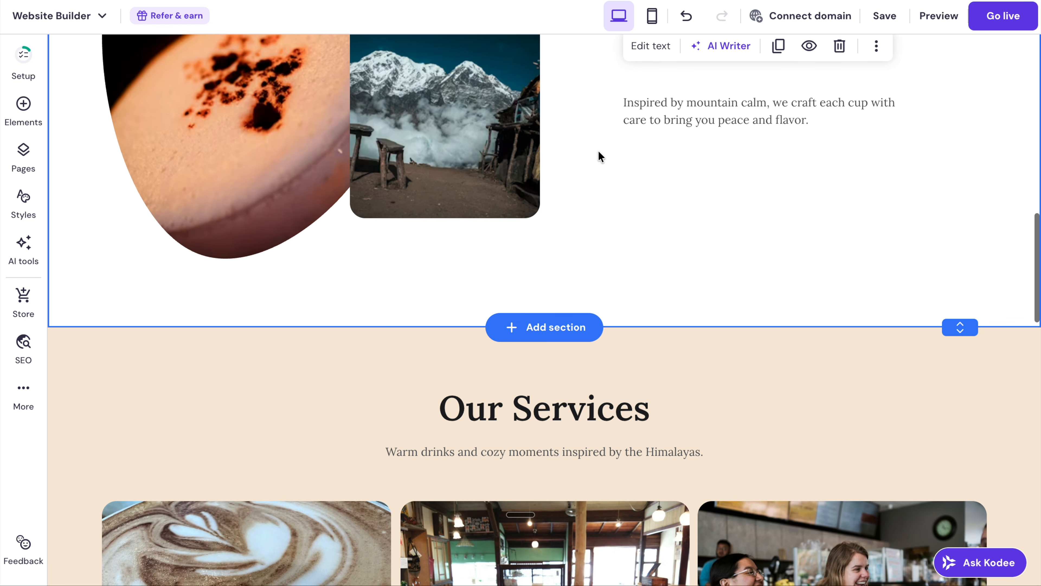
click(537, 337)
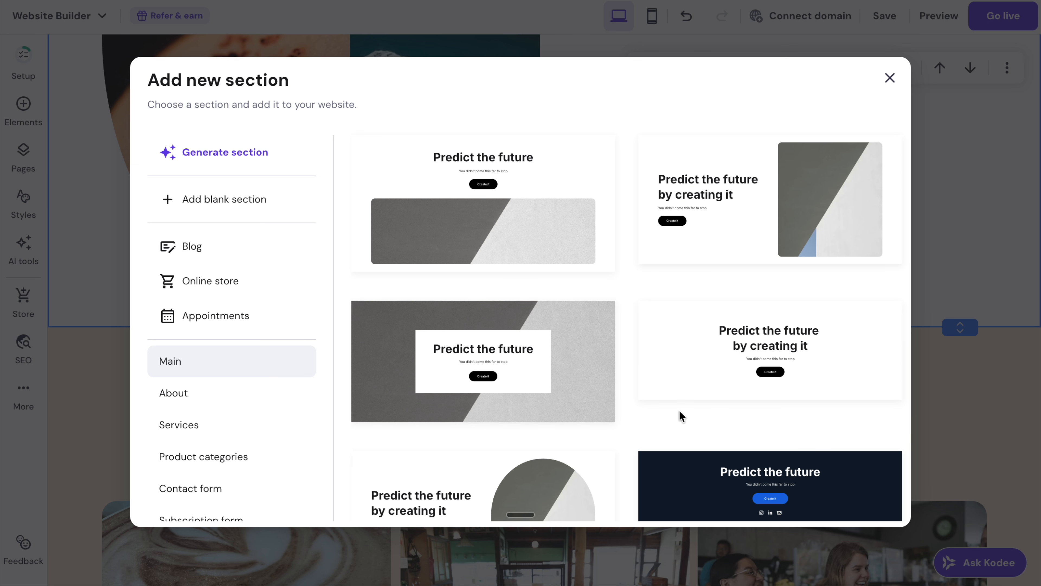